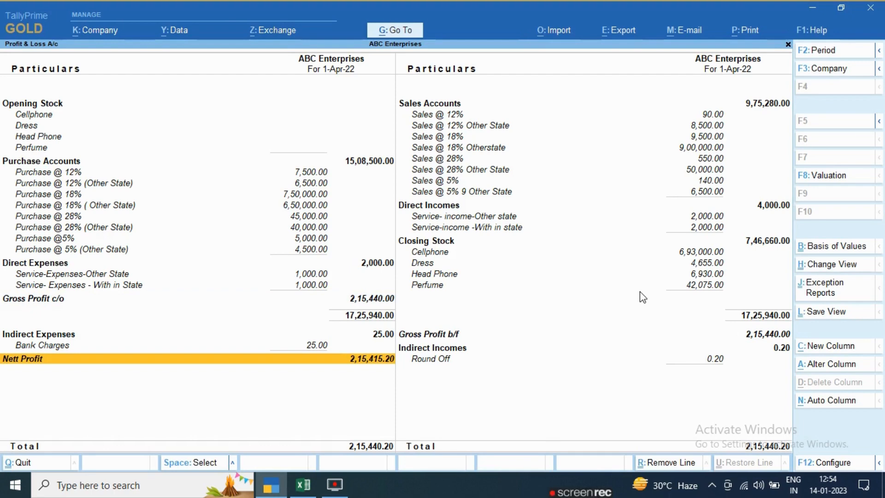
- Leave the Profit & Loss report and start a new payment voucher with Cash as the account
key(Escape)
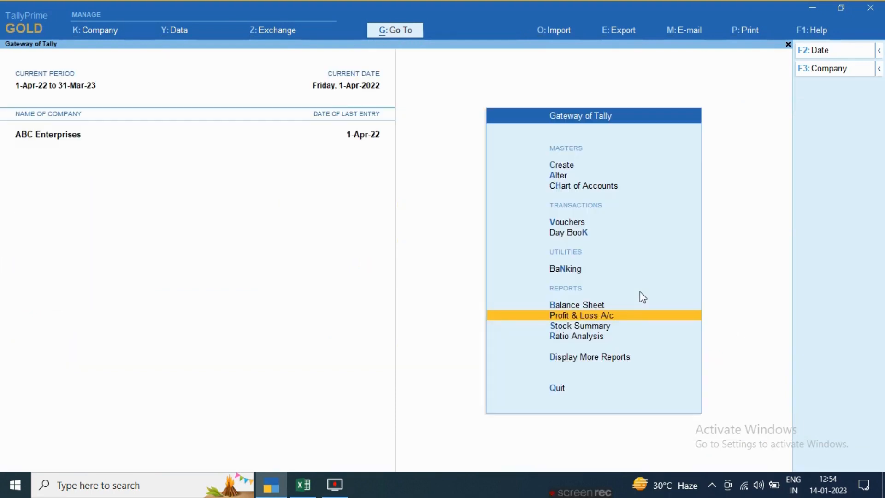
key(Up)
key(Up)
key(Up)
key(Up)
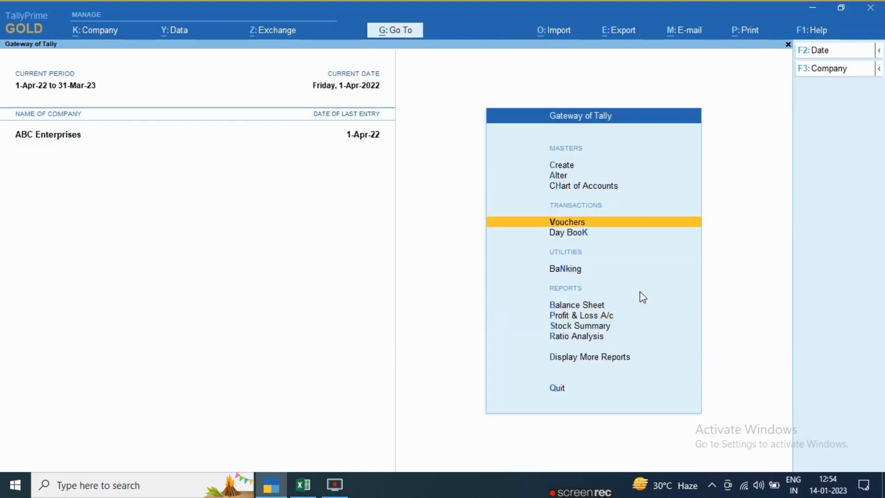
key(Return)
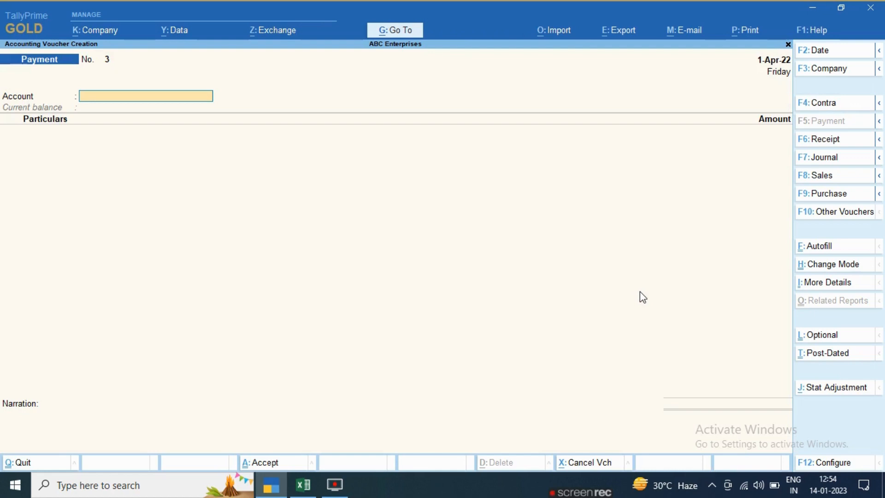
text(c)
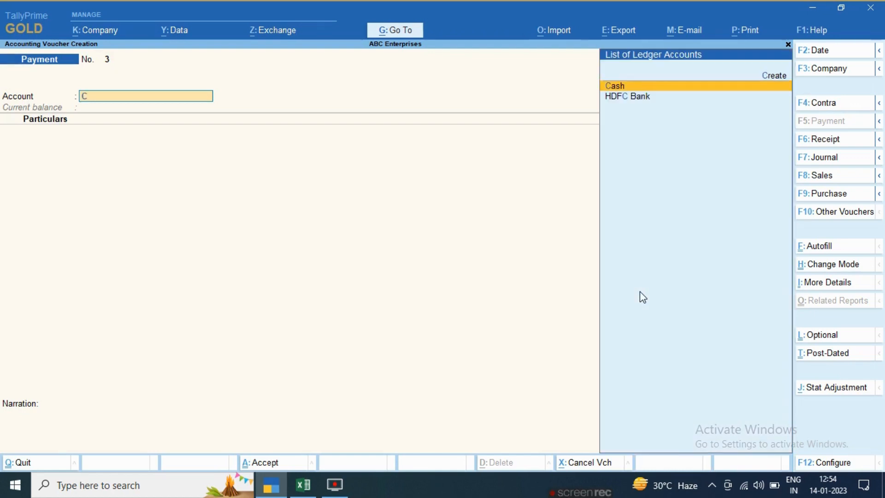
key(Return)
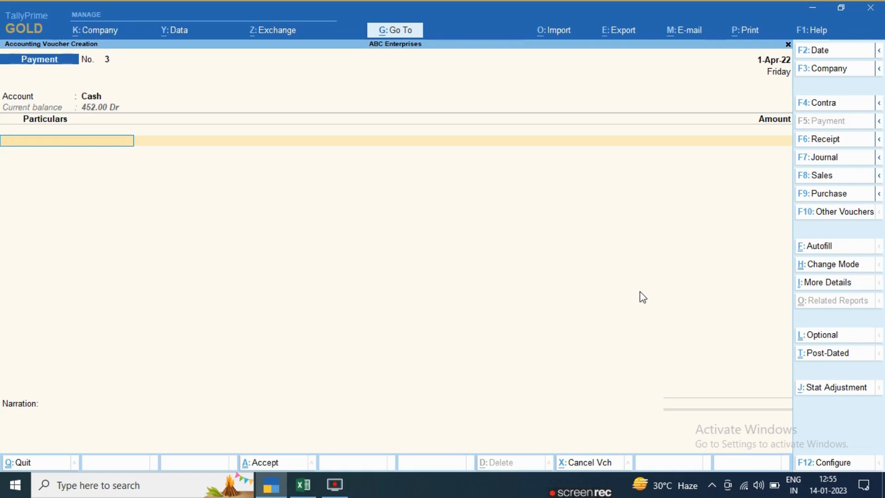
- Start a new ledger from the payment voucher's particulars line and name it Pooja Expenses
key(ctrl)
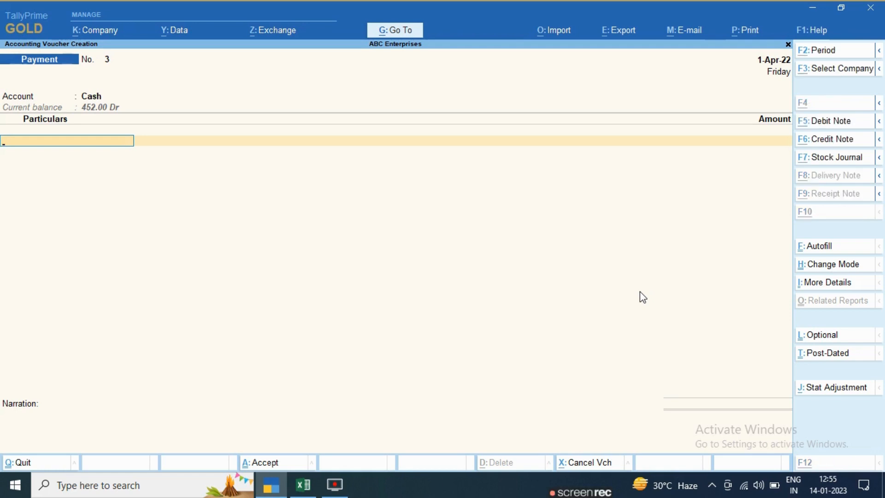
key(alt+c)
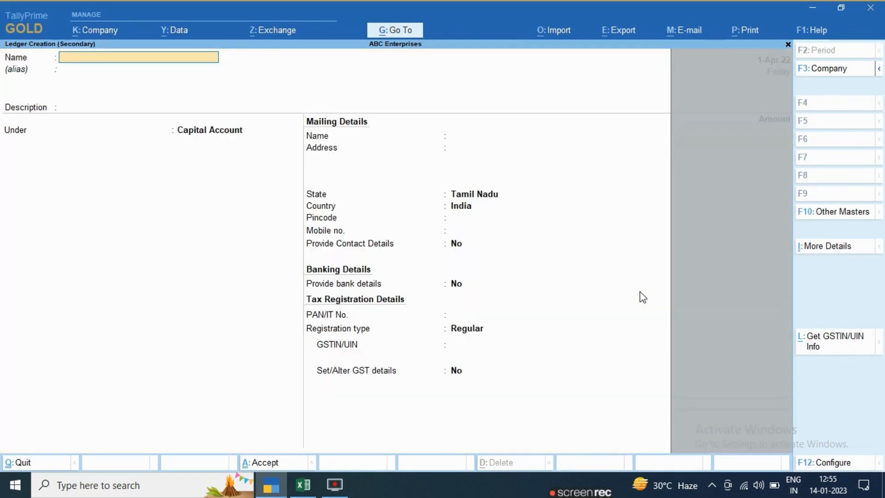
text(Pooja )
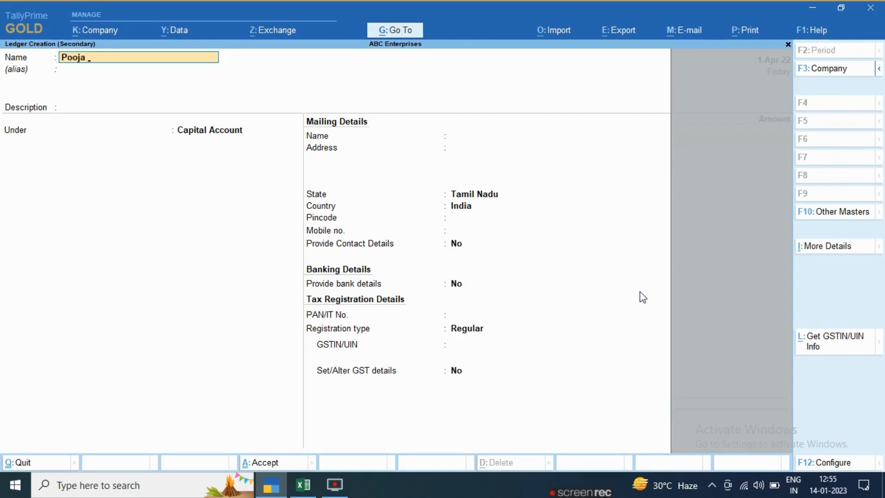
text(Expense)
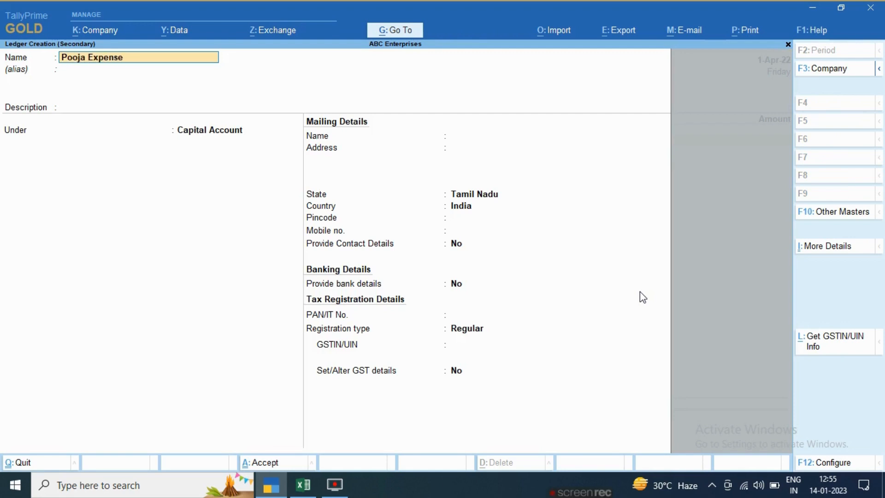
text(s)
key(Return)
key(Return)
key(Return)
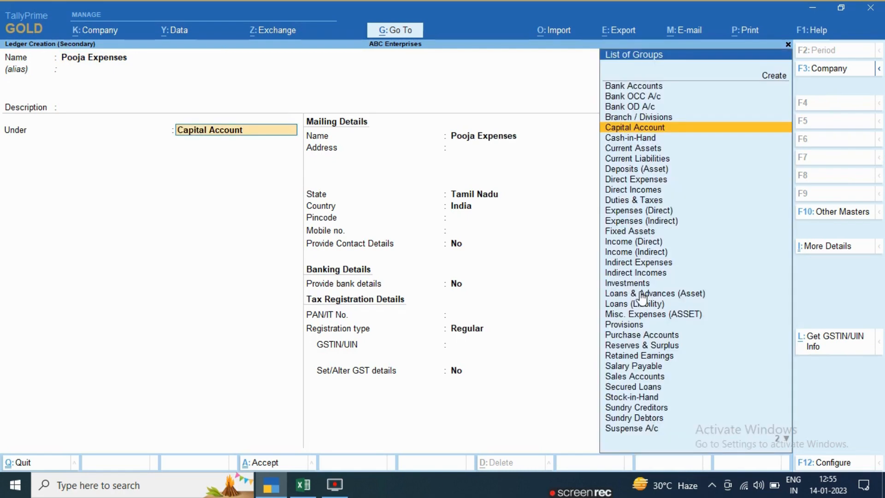
- Place the Pooja Expenses ledger under the Indirect Expenses group with ledger type Not Applicable
text(In)
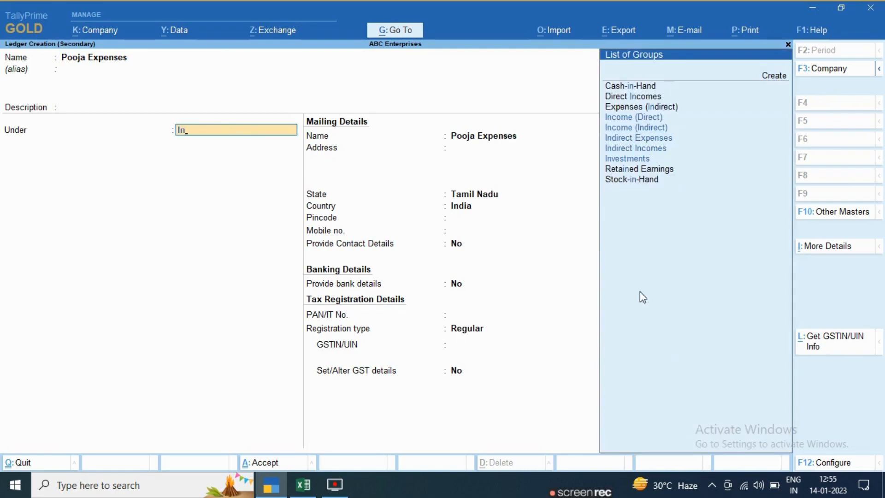
key(Down)
key(Down)
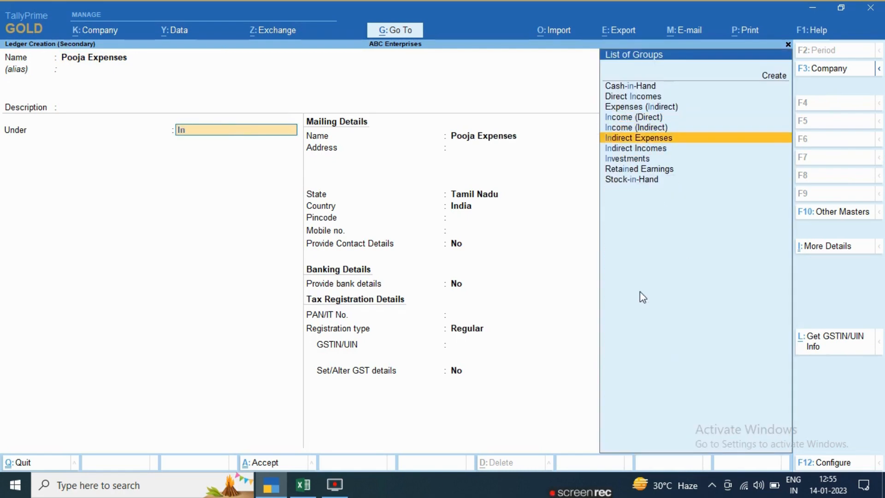
key(Return)
key(Return)
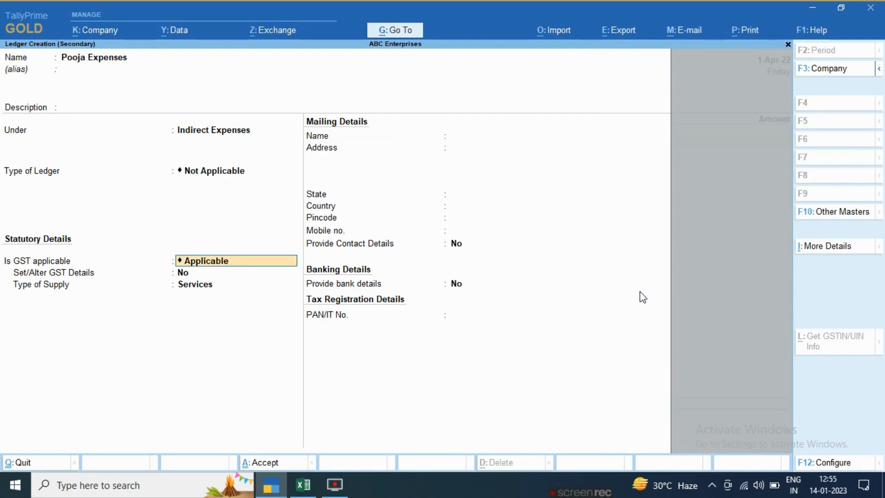
- Set GST applicability to Not Applicable for the Pooja Expenses ledger and save the ledger
key(Return)
key(BackSpace)
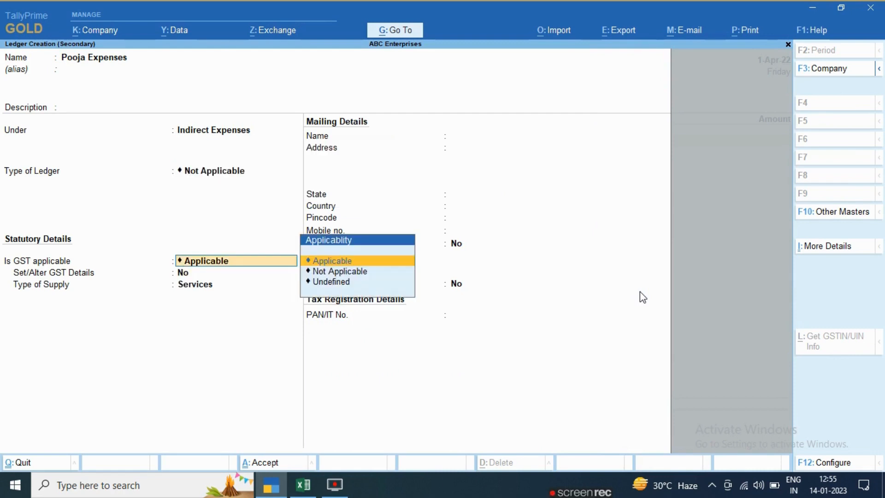
key(Down)
key(Return)
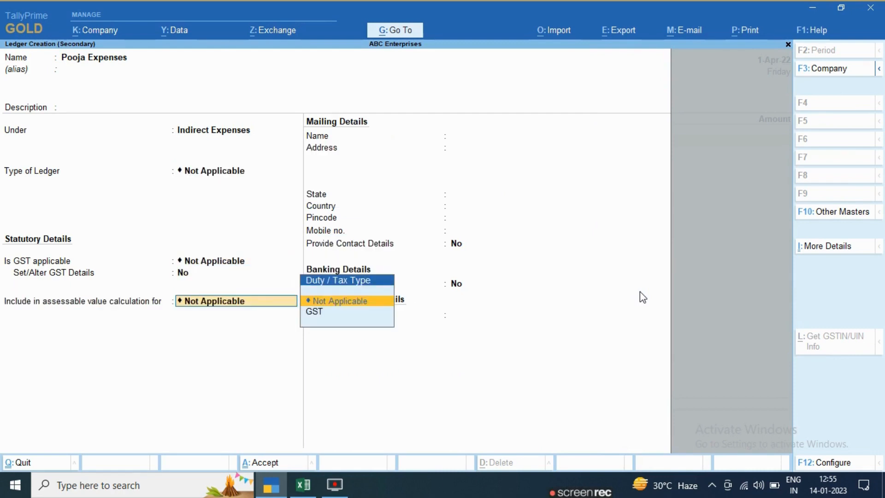
key(ctrl)
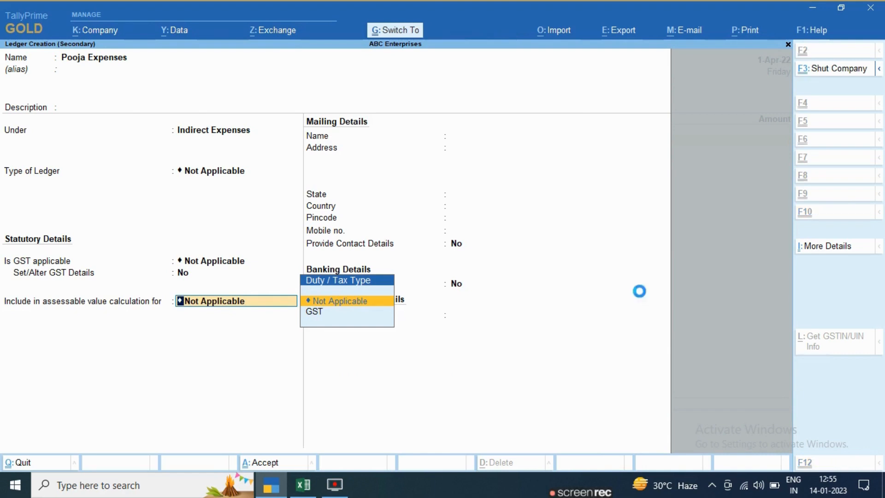
key(ctrl+a)
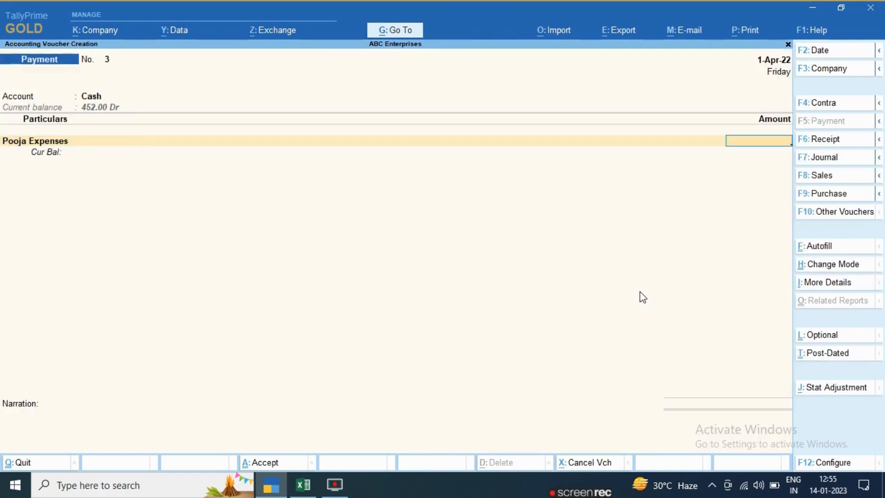
- Enter 150 as the Pooja Expenses amount with the narration "being" and save the payment voucher
text(150)
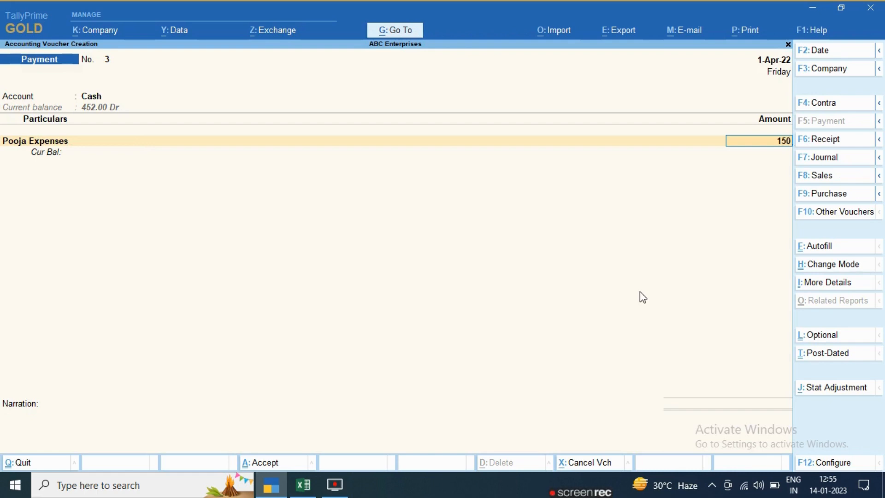
key(Return)
key(Return)
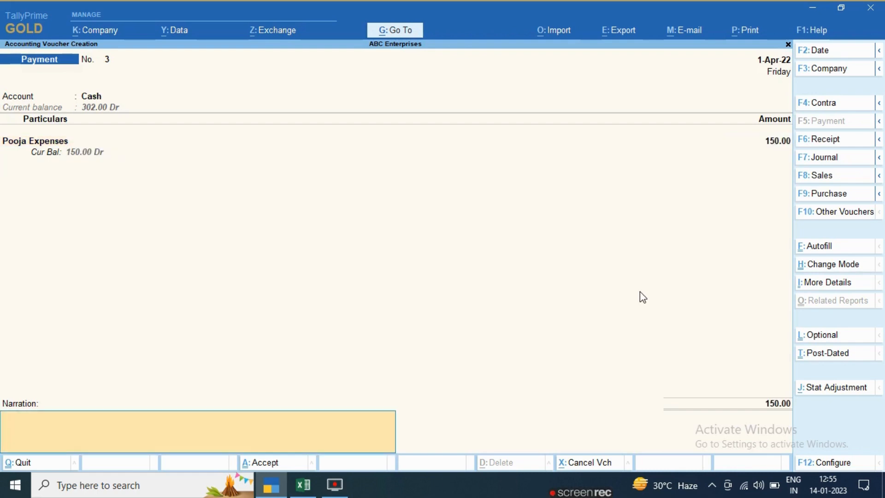
text(being)
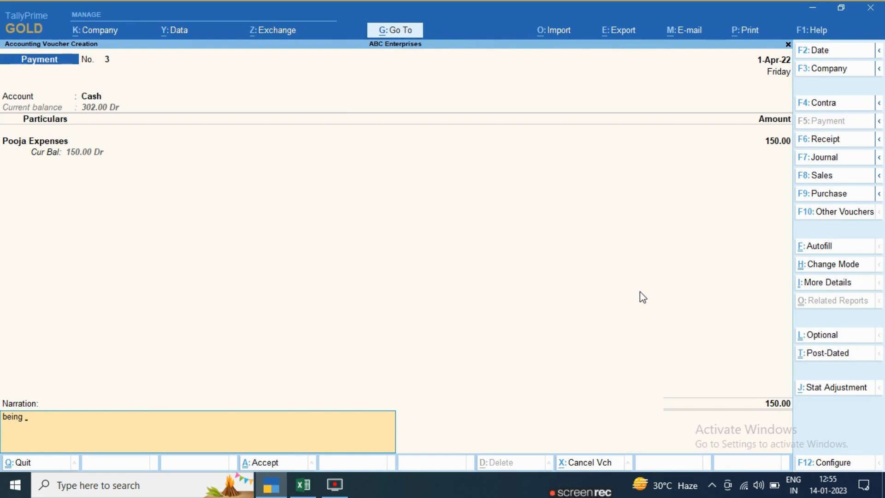
key(Return)
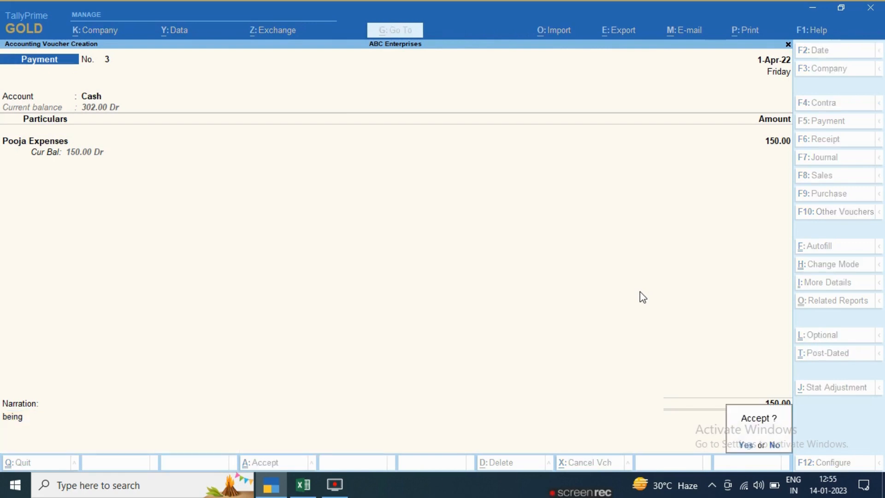
key(Return)
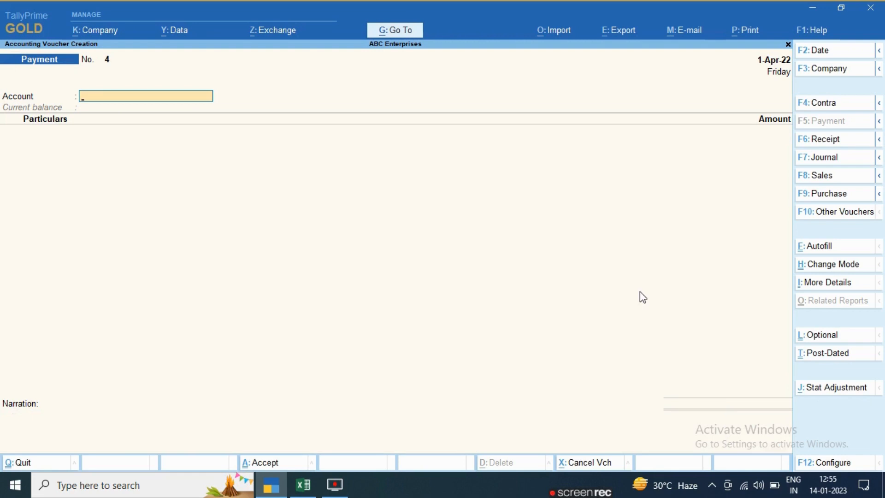
- Choose HDFC Bank as the paying account for the new payment voucher
key(space)
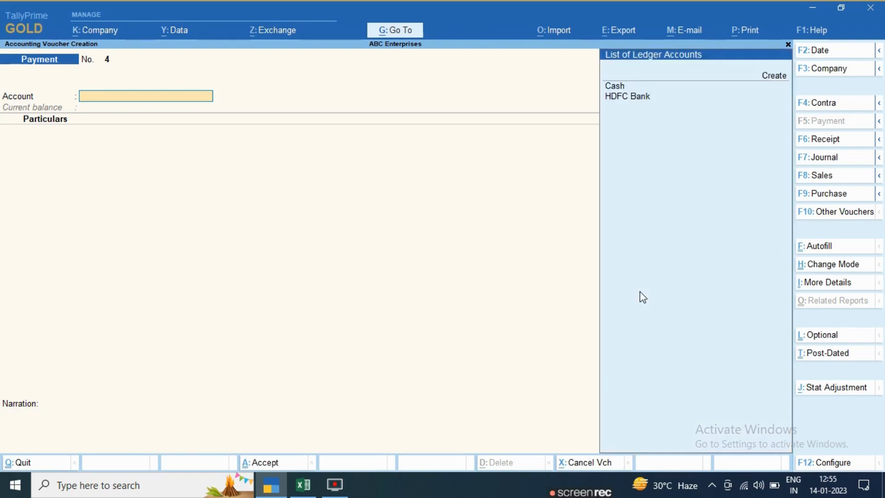
key(Down)
key(Down)
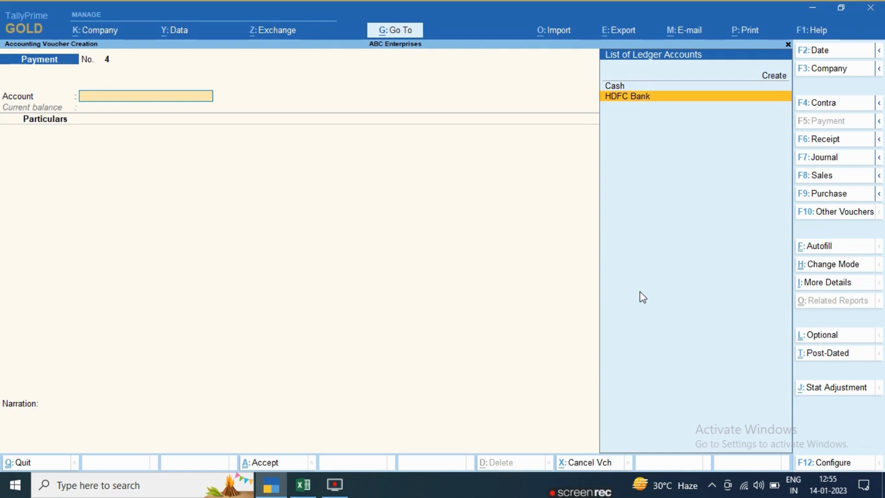
key(Return)
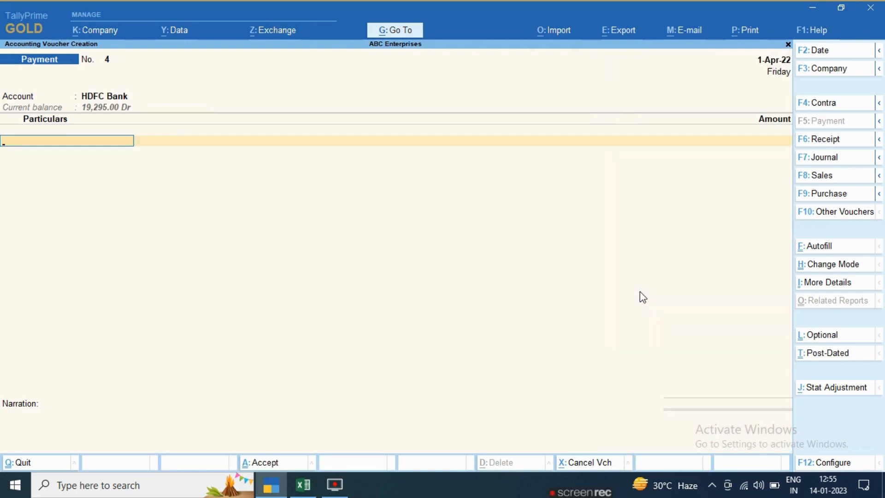
- Start a new ledger from the HDFC Bank payment's particulars line and name it Advertisement Expenses
key(alt+c)
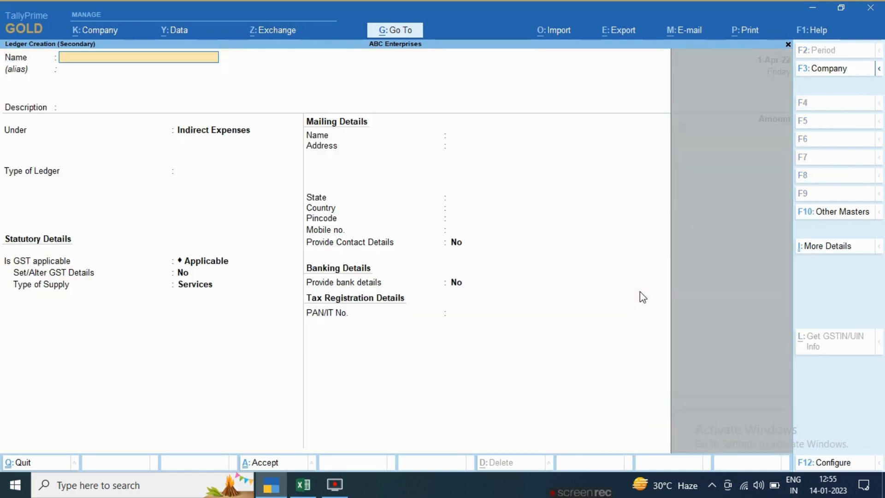
text(Adve)
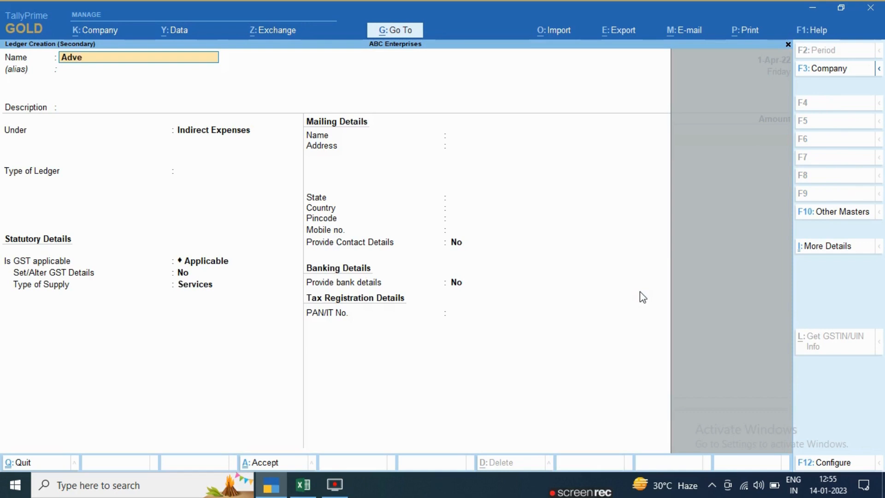
text(rtisement expemse)
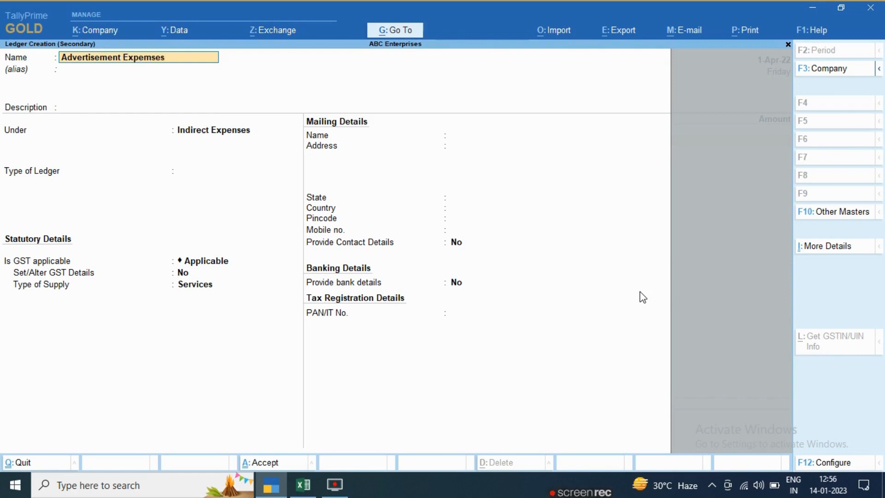
key(BackSpace)
key(BackSpace)
key(BackSpace)
key(BackSpace)
text(nse)
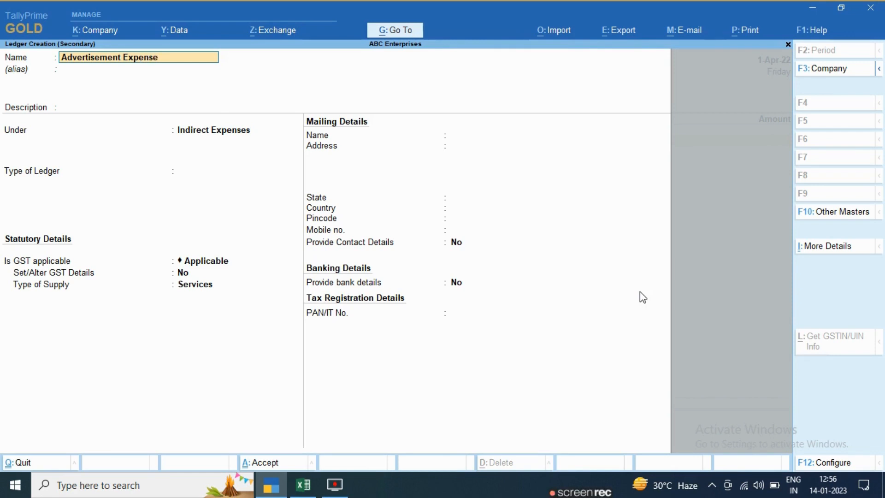
text(s)
key(Return)
key(Return)
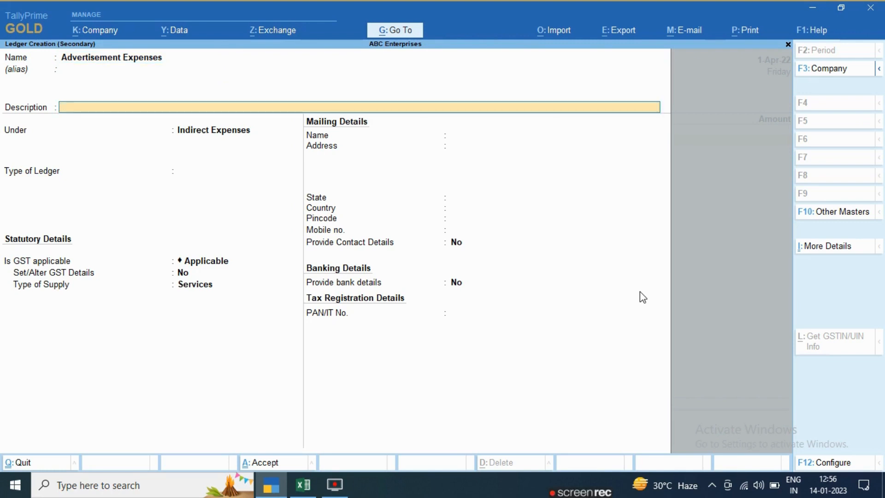
- Keep the Advertisement Expenses ledger under Indirect Expenses and set its ledger type to Not Applicable
key(Return)
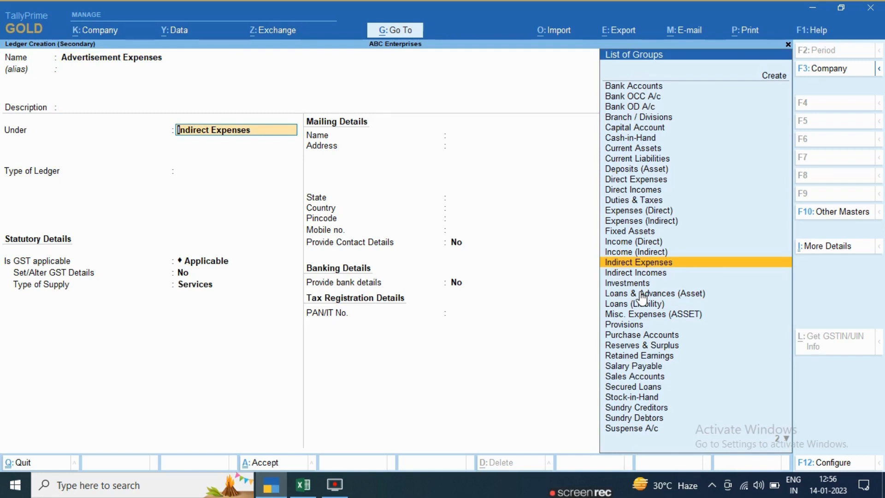
key(Return)
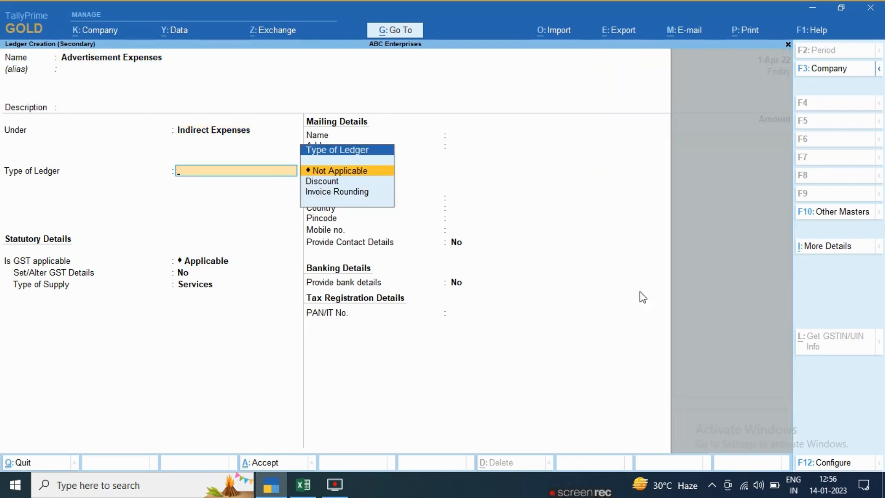
key(Return)
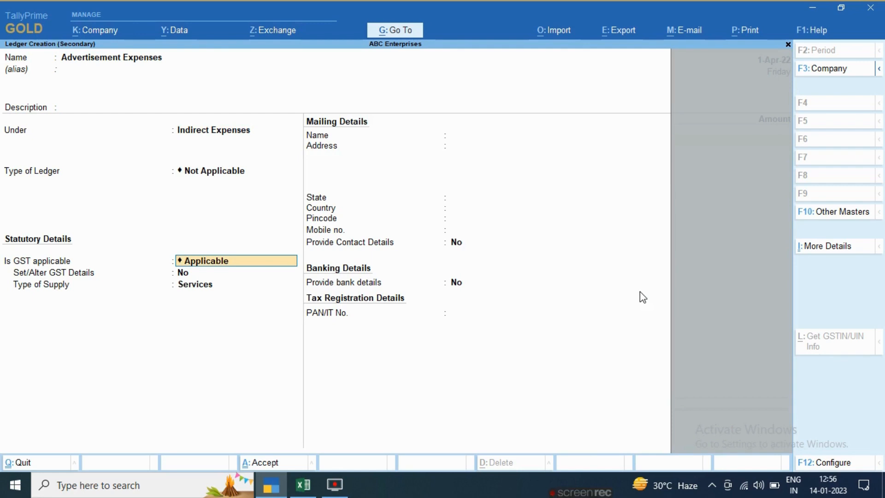
- Set GST applicability to Not Applicable for the Advertisement Expenses ledger, keep it out of assessable value calculation, and save it
key(Down)
key(Down)
key(Return)
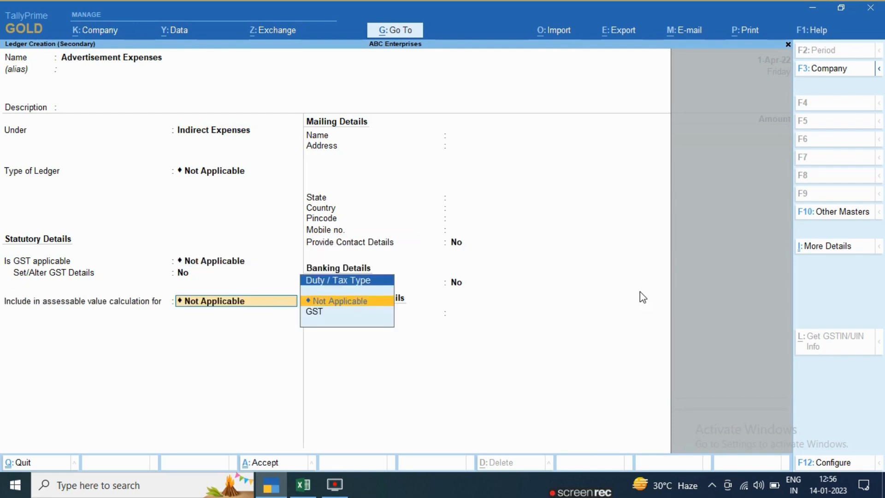
key(Return)
key(Return)
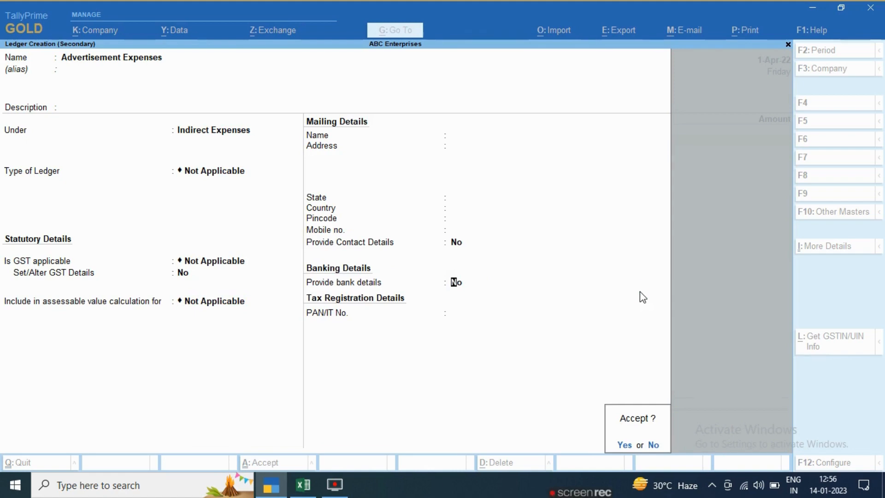
key(Return)
- Enter 2500 as the Advertisement Expenses amount with the narration "being banner printing" and save the payment voucher
text(2500)
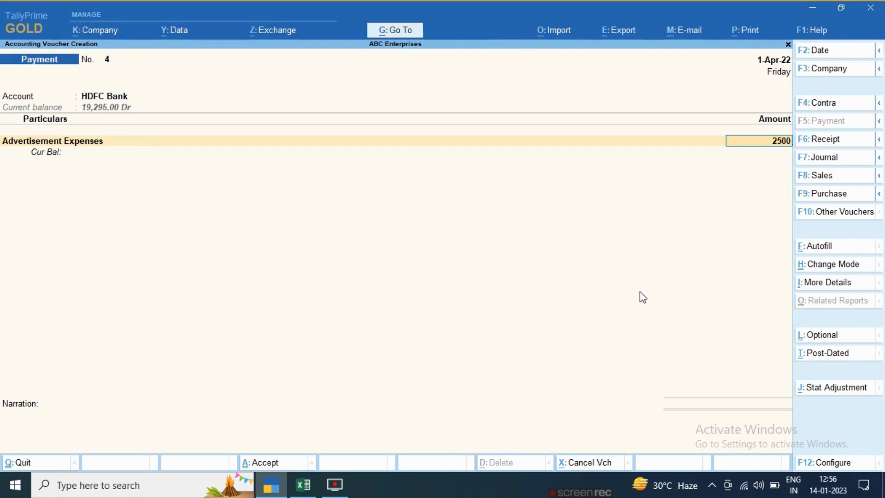
key(Return)
key(Return)
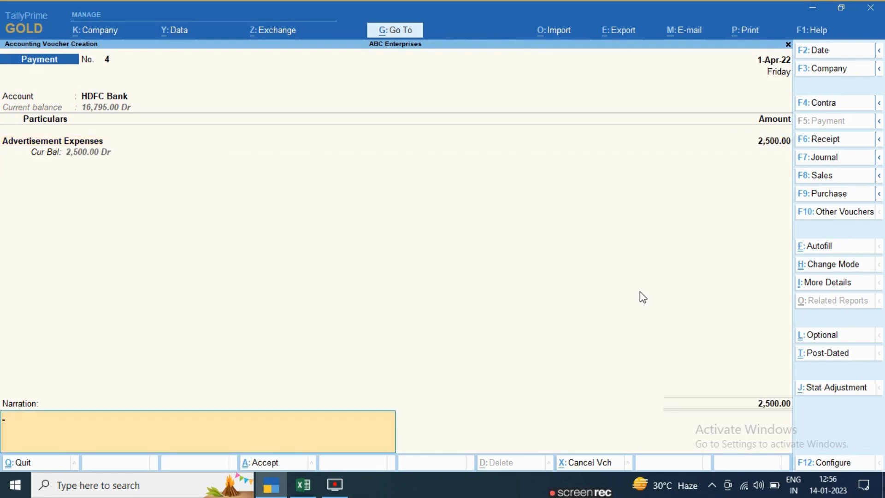
text(being banner)
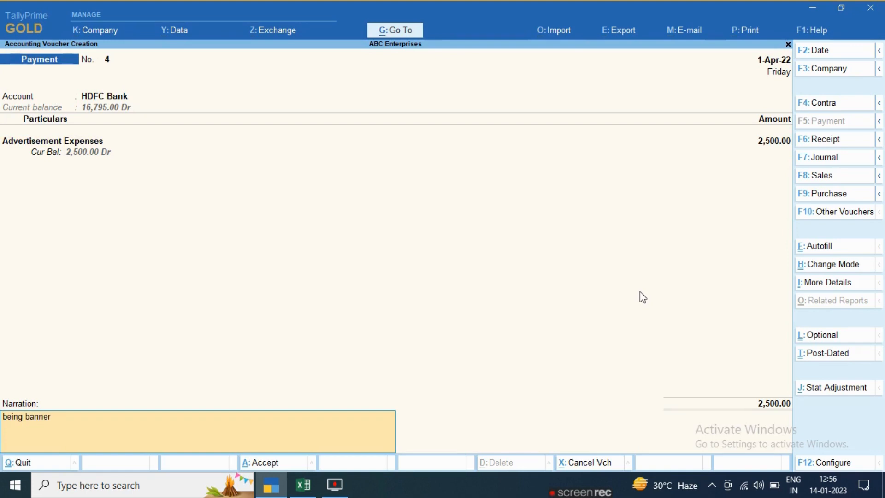
text( printing)
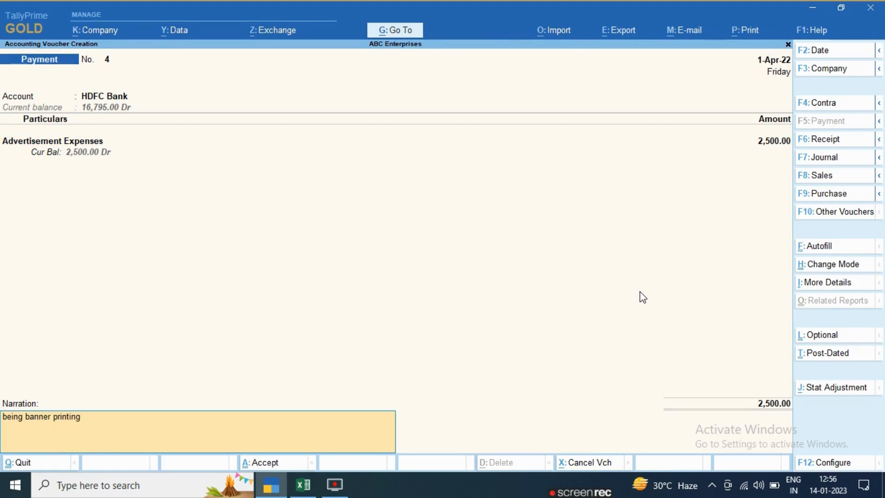
key(Return)
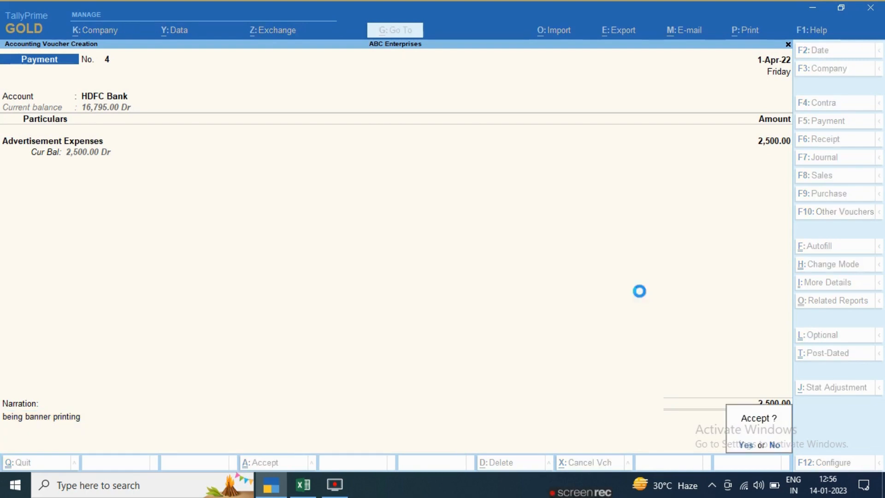
key(Return)
- Switch to the Excel expense list and color the Advertisement Expenses and Bank Charges entries red
click(303, 485)
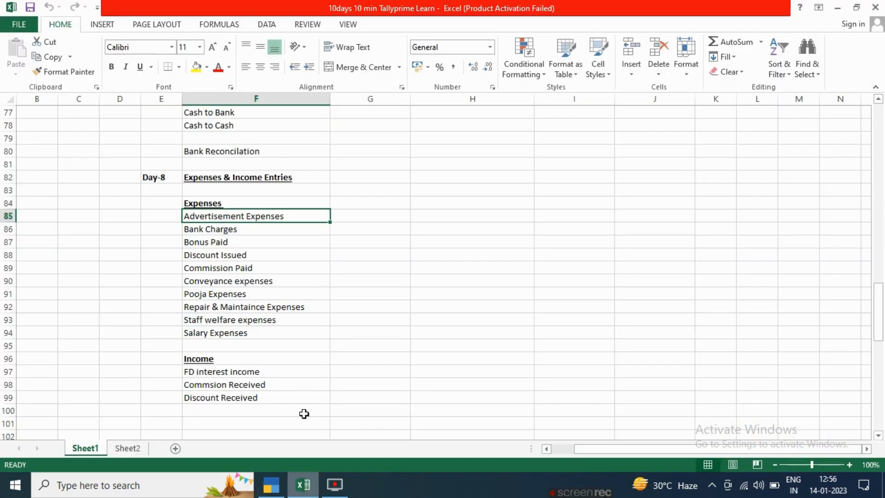
click(401, 257)
click(259, 218)
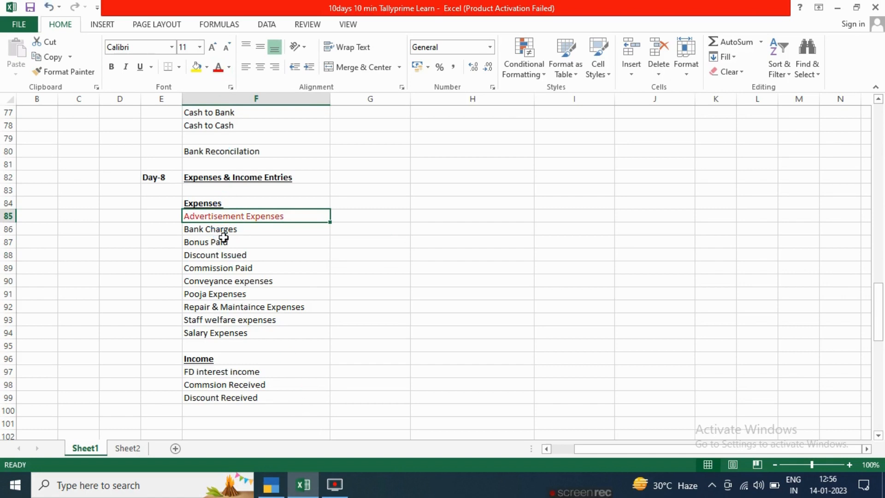
click(223, 234)
click(219, 68)
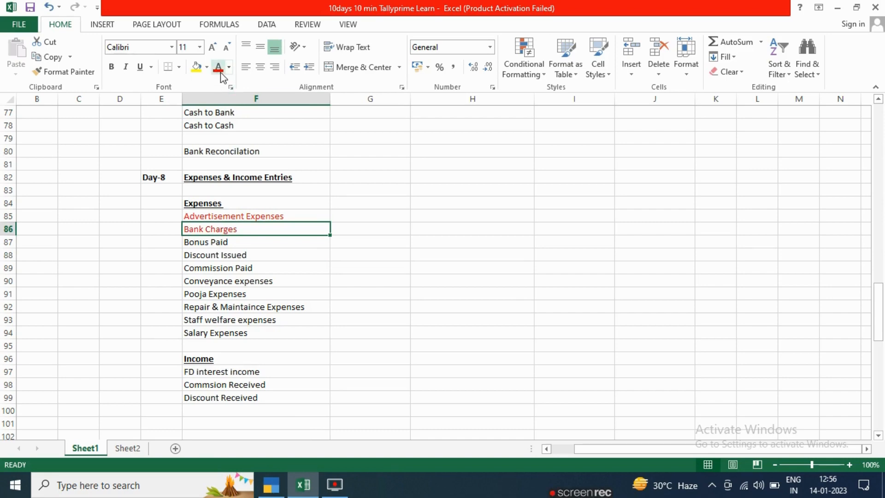
- Switch back to TallyPrime, leave the blank payment voucher, and open the Profit & Loss A/c in detailed view
click(271, 485)
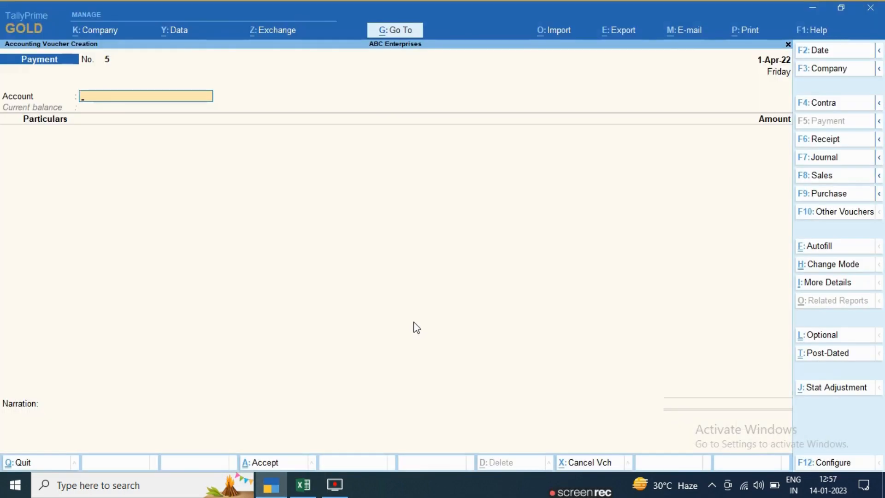
key(Escape)
key(Down)
key(Down)
key(Down)
key(Down)
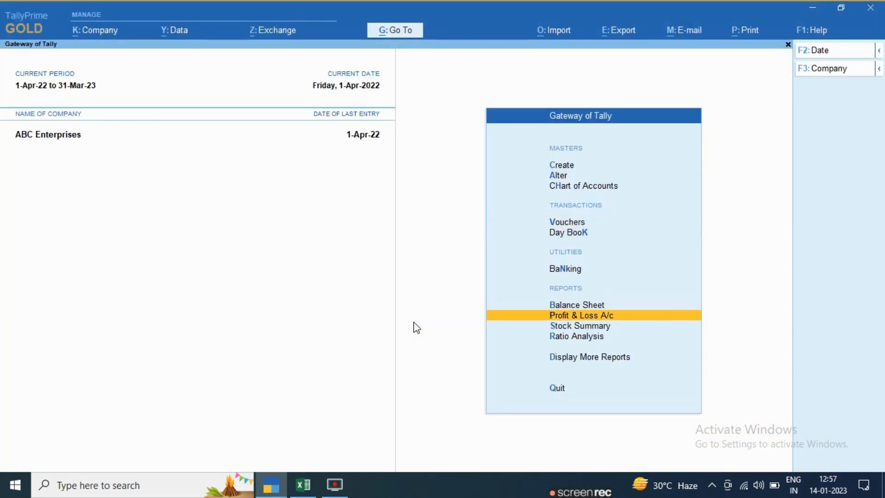
key(Return)
key(alt+F5)
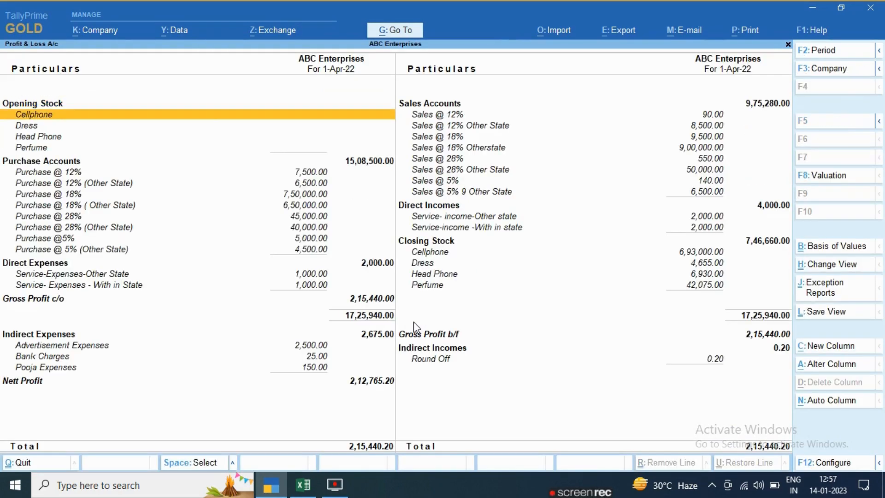
- Mark the Advertisement Expenses, Bank Charges and Pooja Expenses lines under Indirect Expenses to review the recorded payments
key(Down)
key(Down)
key(Down)
key(Down)
key(Down)
key(Down)
key(Down)
key(Down)
key(Down)
key(Down)
key(Down)
key(Down)
key(Down)
key(Down)
key(Down)
key(Down)
key(Down)
key(Down)
key(space)
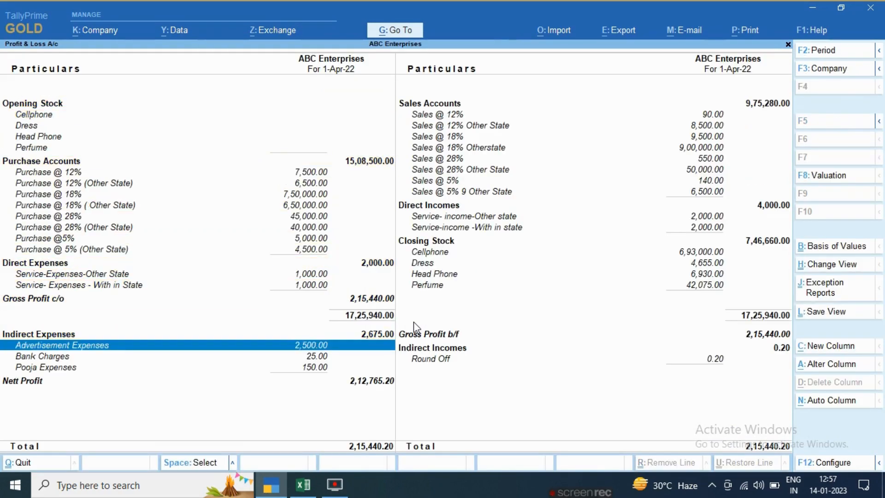
key(Down)
key(space)
key(Down)
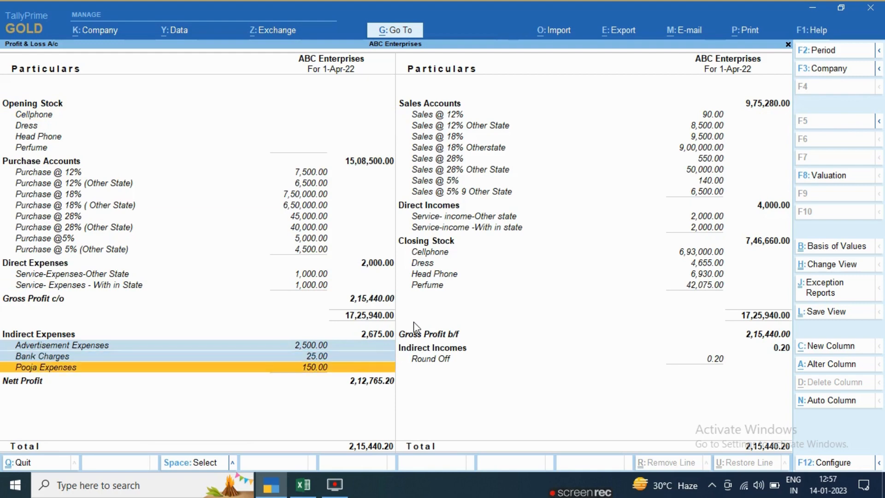
key(space)
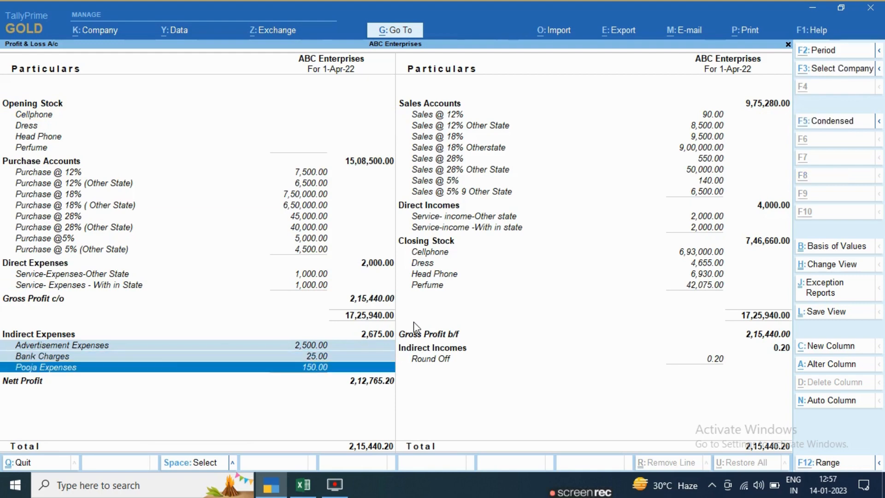
- Switch to the Excel expense list, review the remaining expense heads, and select Conveyance expenses
key(alt+Tab)
click(241, 245)
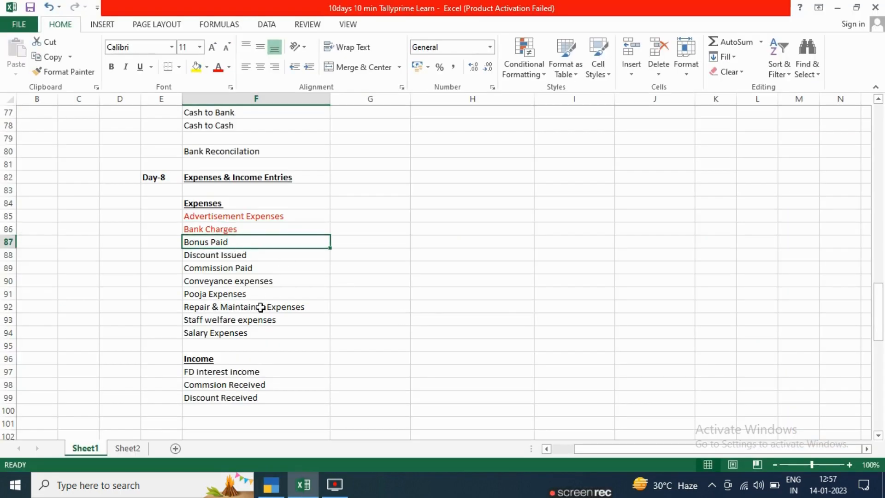
click(280, 328)
click(251, 283)
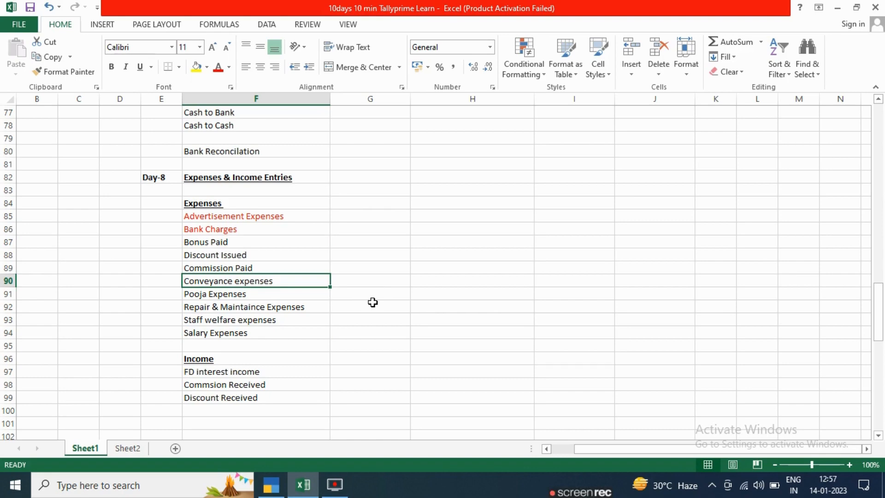
- Return to TallyPrime, open a new payment voucher from the Gateway of Tally, and choose Cash as the paying account
key(alt+Tab)
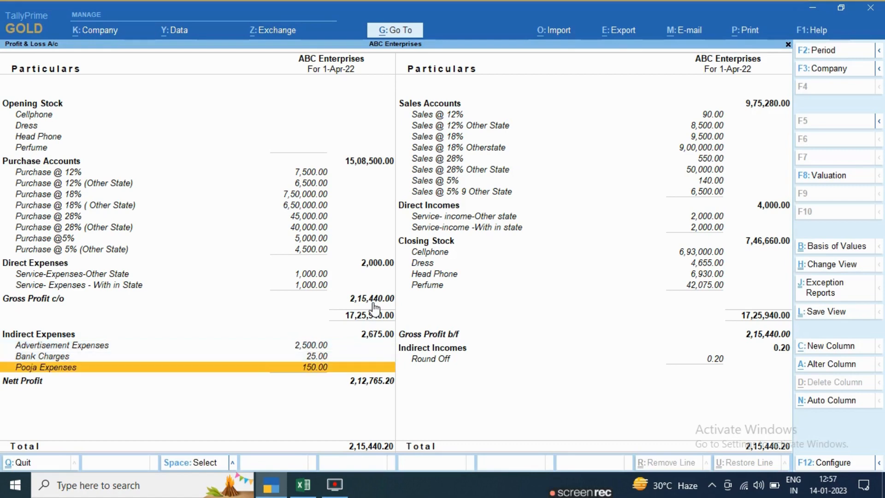
key(Escape)
key(Up)
key(Up)
key(Up)
key(Up)
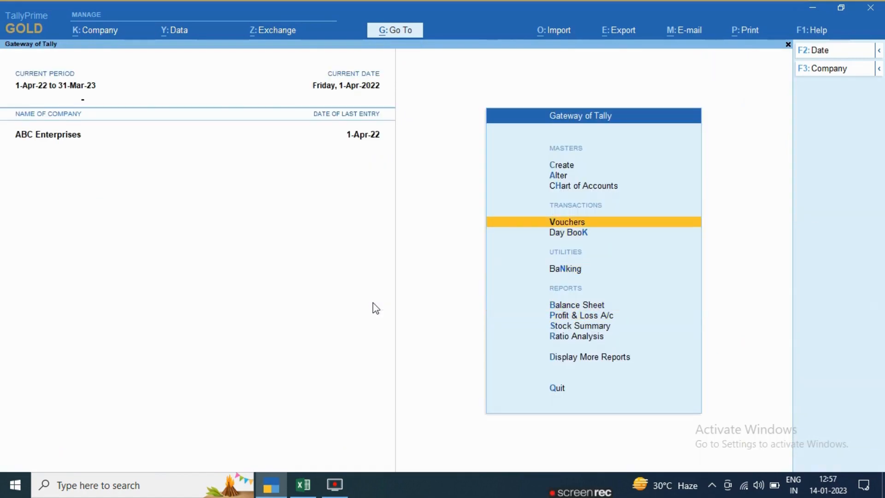
key(Return)
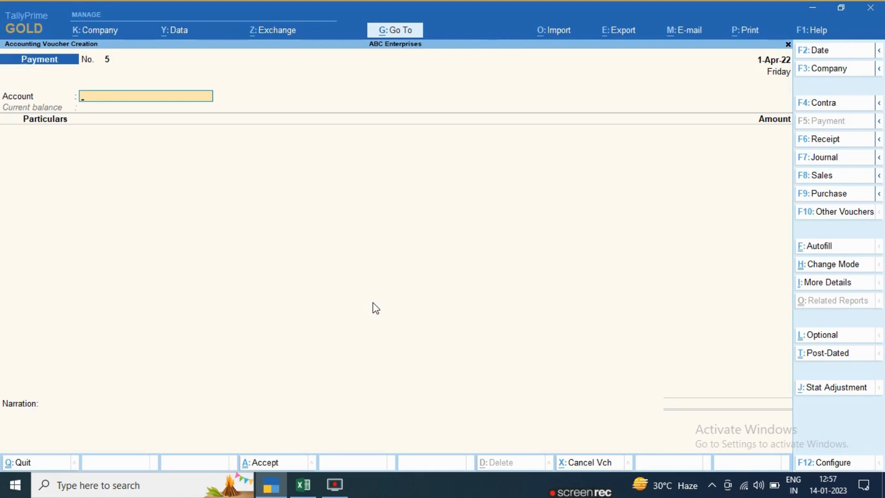
key(space)
key(Down)
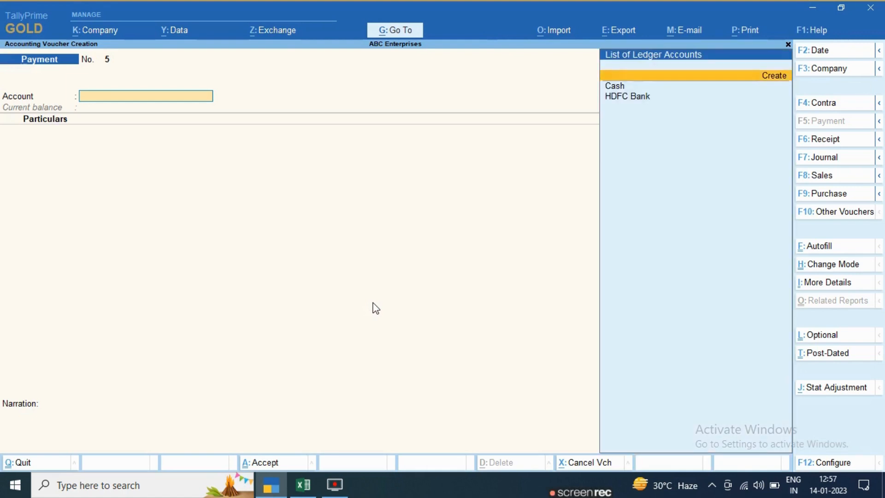
key(Down)
key(Return)
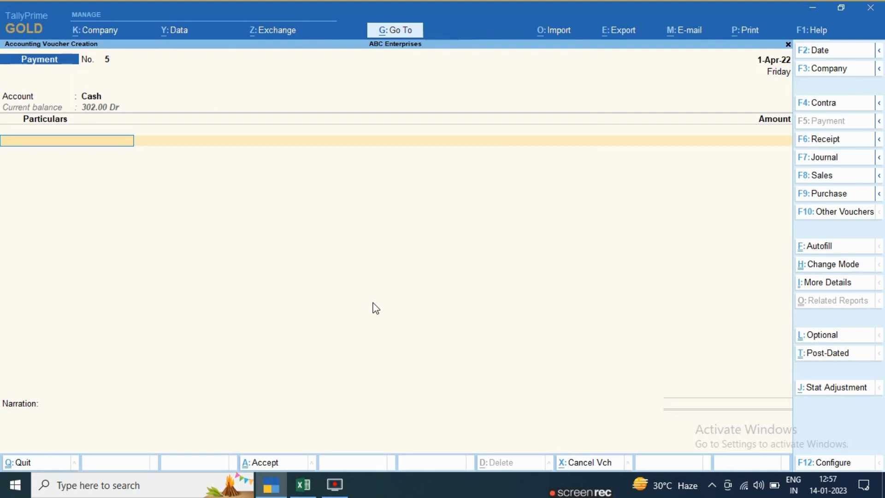
- Start a new ledger from the cash payment's particulars line and name it Conveyance Expenses
key(alt+c)
text(V)
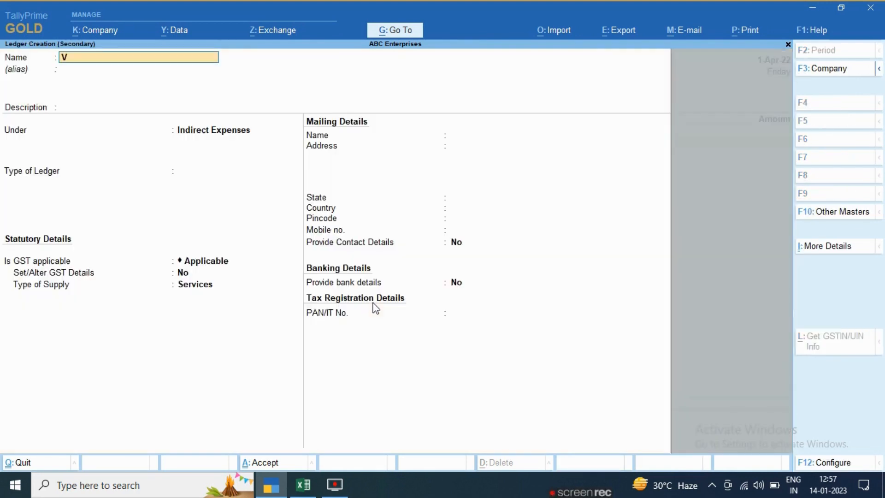
key(BackSpace)
text(Conve)
text(y)
key(BackSpace)
text(ya)
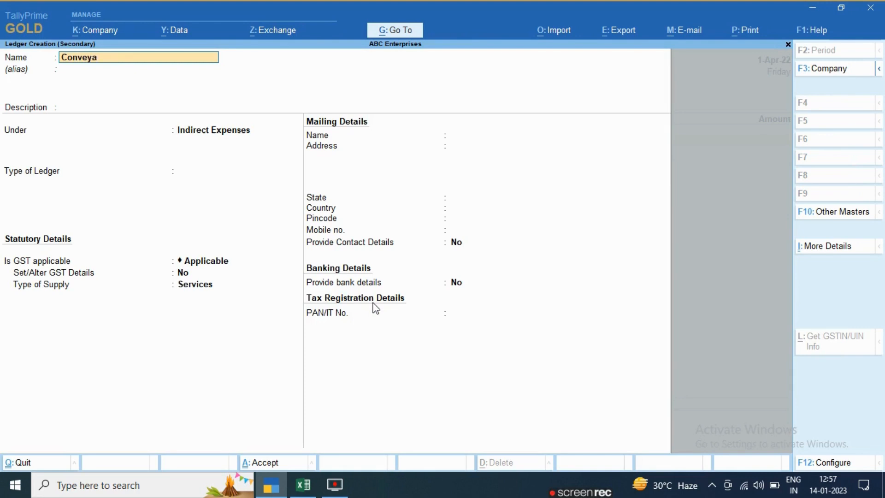
text(nce)
text(Expense)
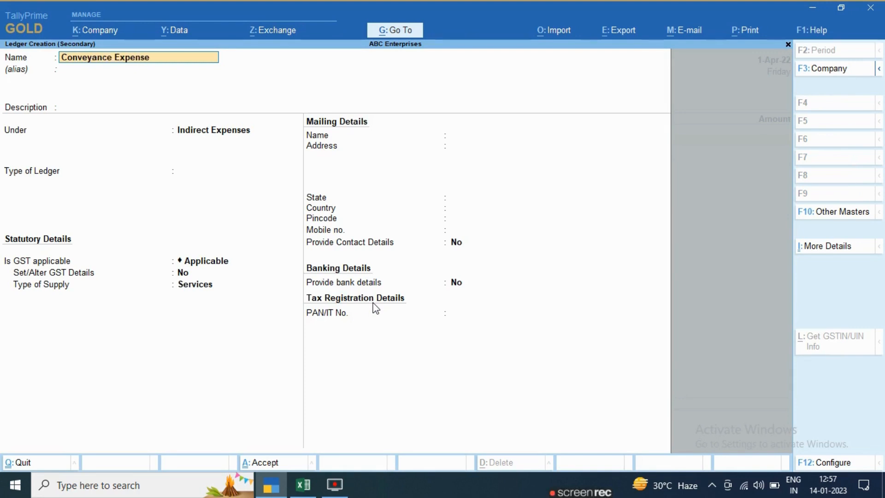
text(s)
- Keep Conveyance Expenses under Indirect Expenses, set its ledger type and GST applicability to Not Applicable, and save the ledger
key(Return)
key(Return)
key(Return)
key(Return)
key(Return)
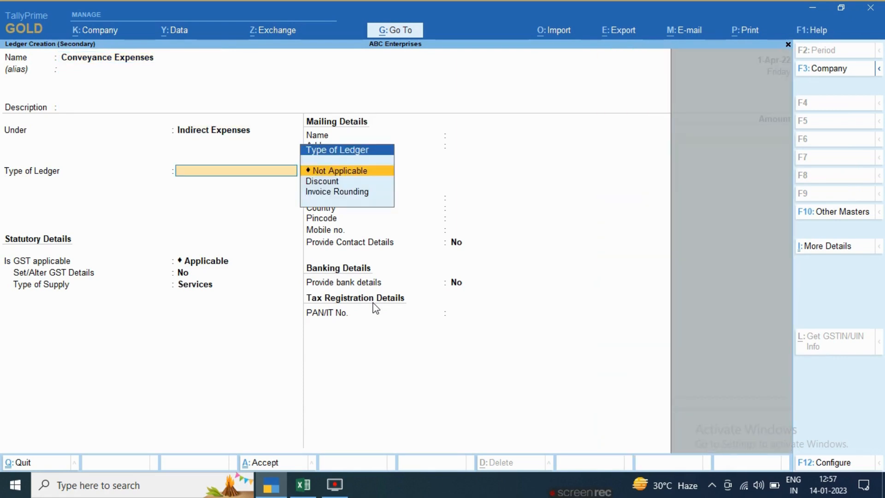
key(Down)
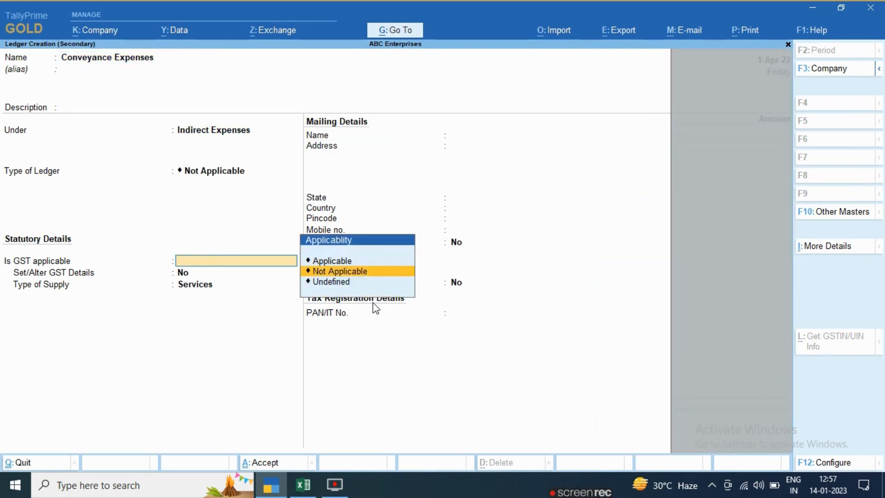
key(Return)
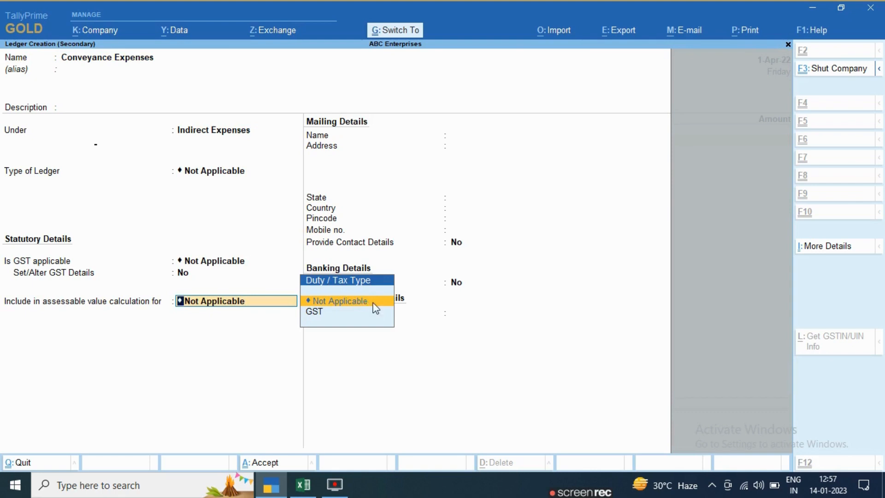
key(ctrl+a)
- Enter 100 as the Conveyance Expenses amount with a narration naming the employee and "petrol conveyance", and save the payment voucher
text(100)
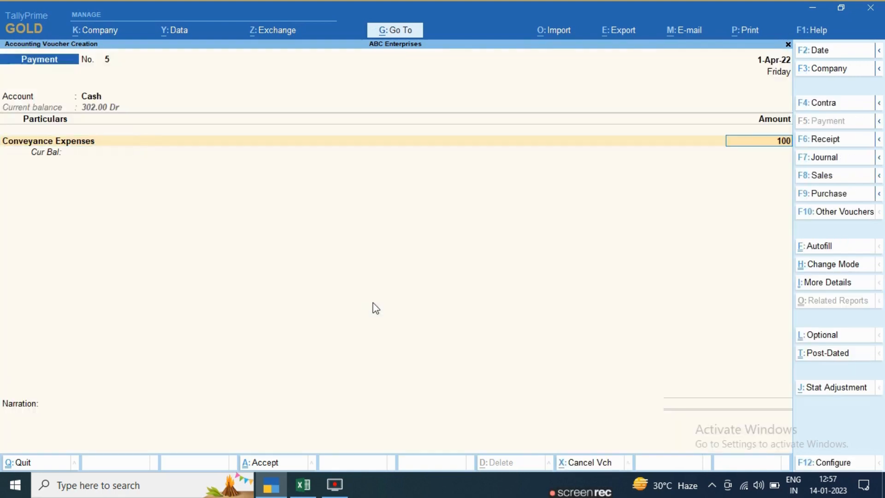
key(Return)
key(Return)
text(b)
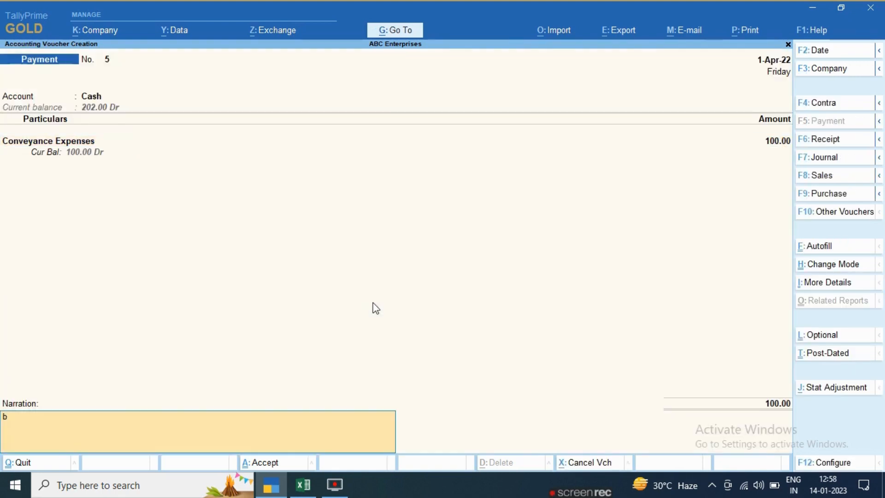
text(eing ra)
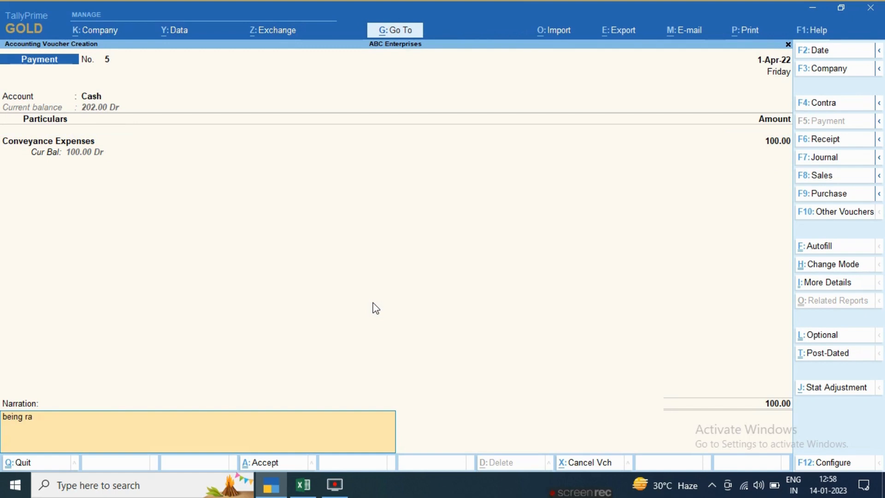
text(mu p)
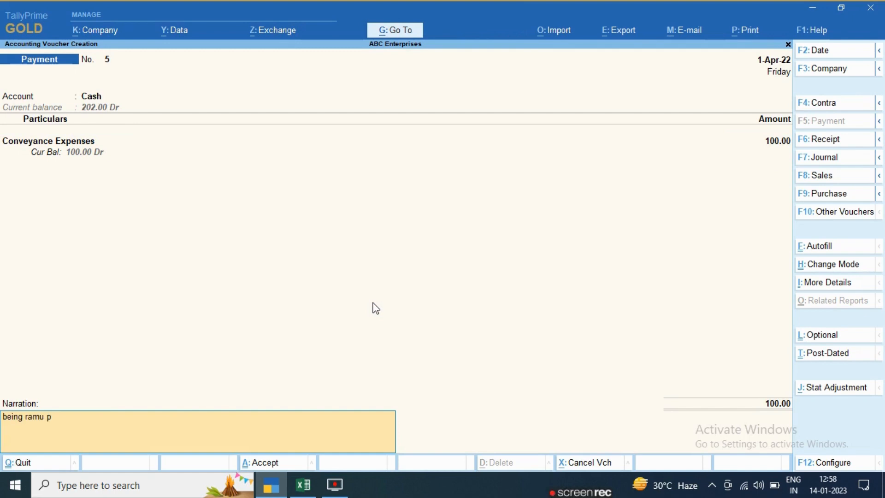
text(etrol conveyance)
key(Return)
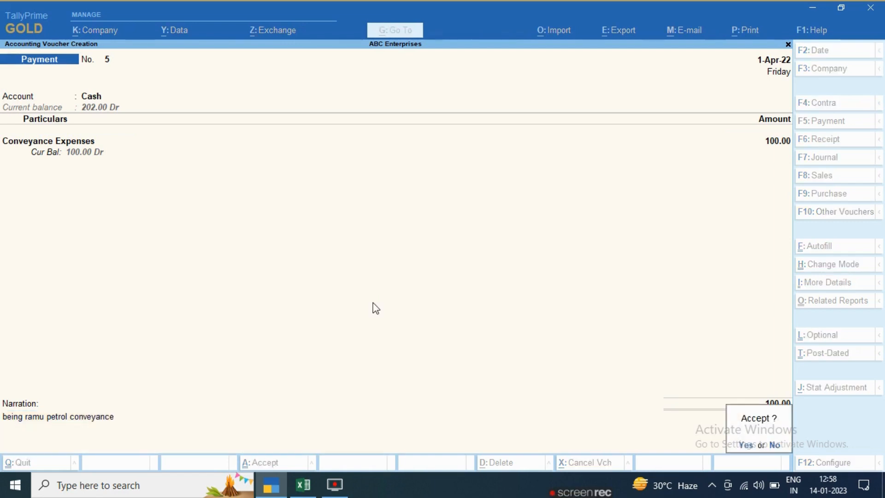
key(Return)
- Switch to the Excel expense list and color the Conveyance expenses and Pooja Expenses entries red
click(303, 485)
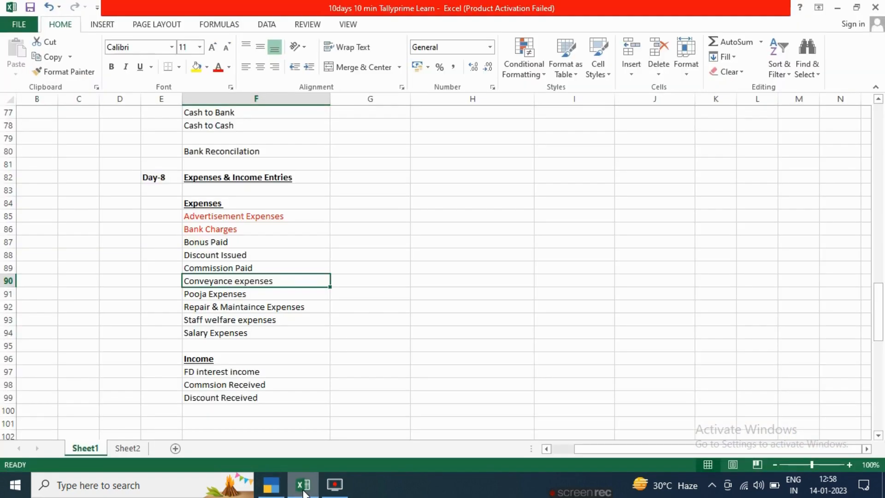
click(218, 66)
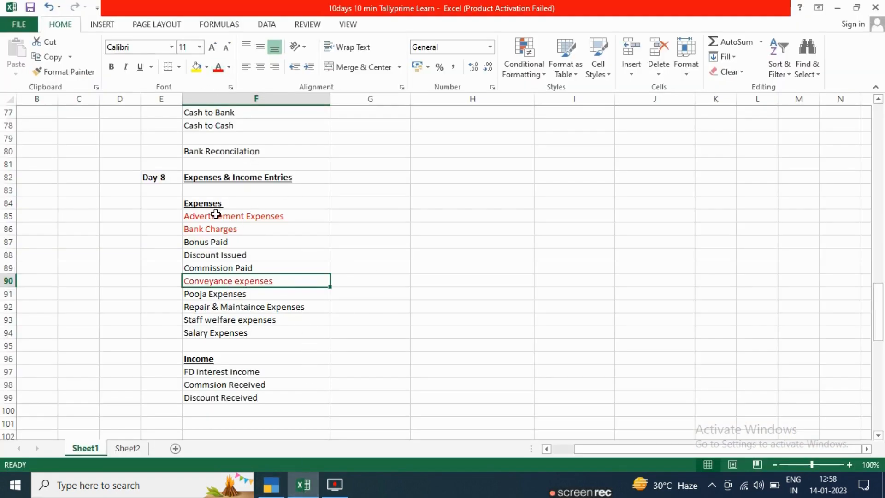
click(353, 250)
click(237, 216)
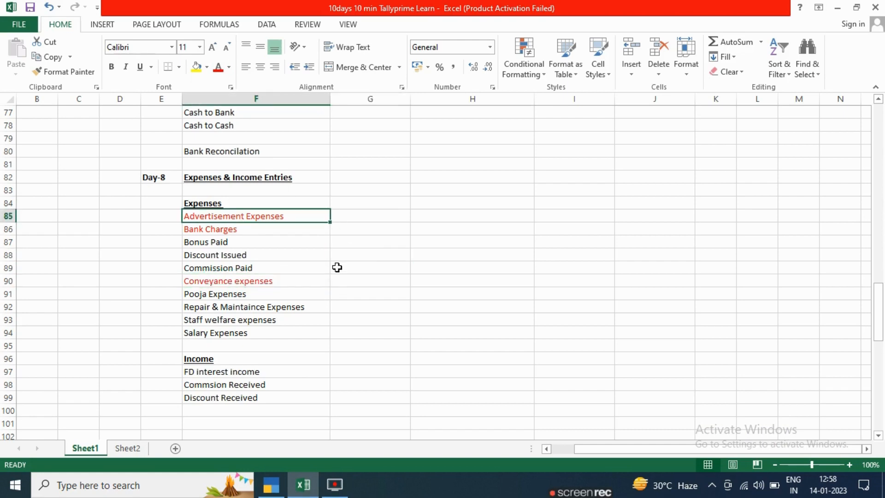
click(242, 295)
click(219, 67)
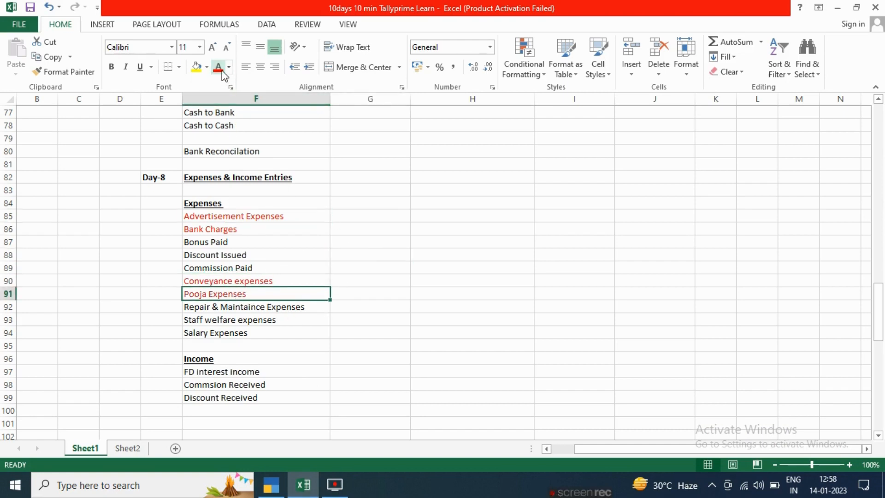
- Color the Repair & Maintaince Expenses entry red in the expense list
click(304, 305)
click(248, 257)
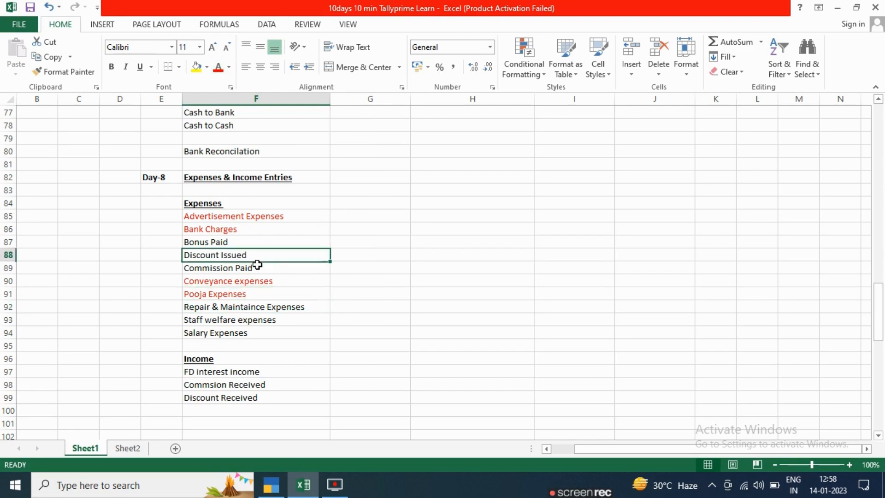
click(250, 272)
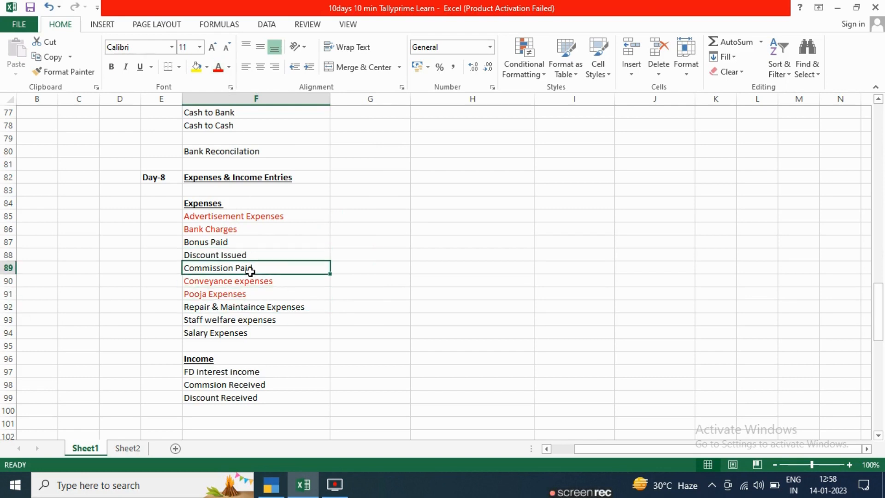
click(259, 315)
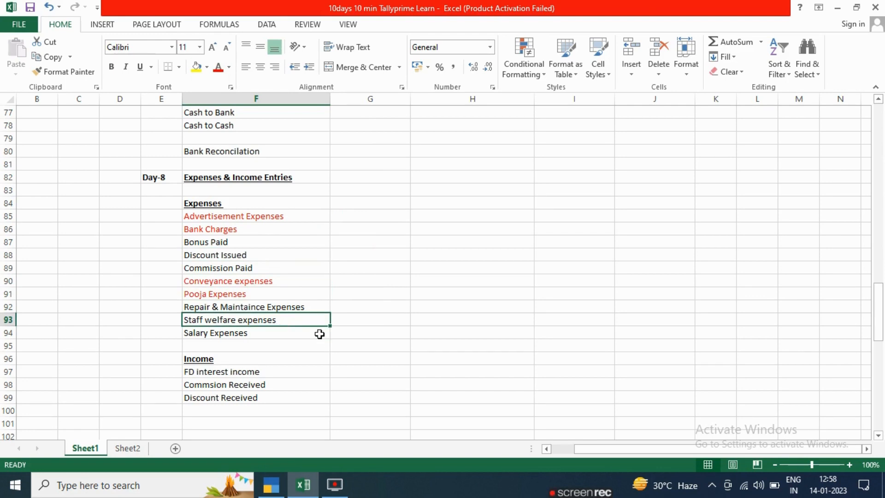
click(278, 308)
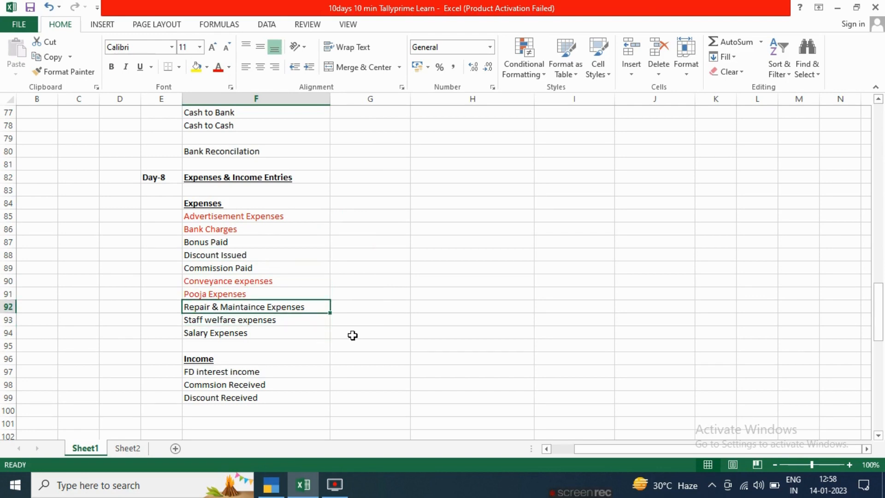
click(218, 68)
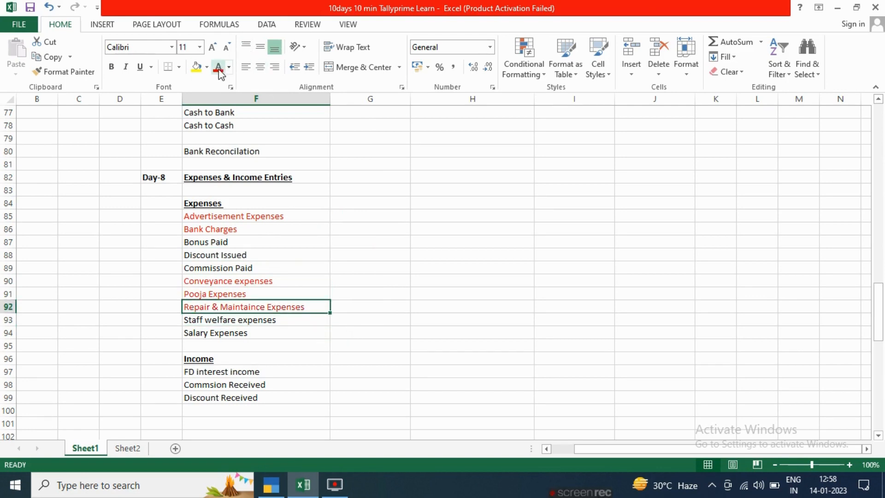
- Select Staff welfare expenses in the list, then return to TallyPrime and choose HDFC Bank as the new payment voucher's account
click(254, 320)
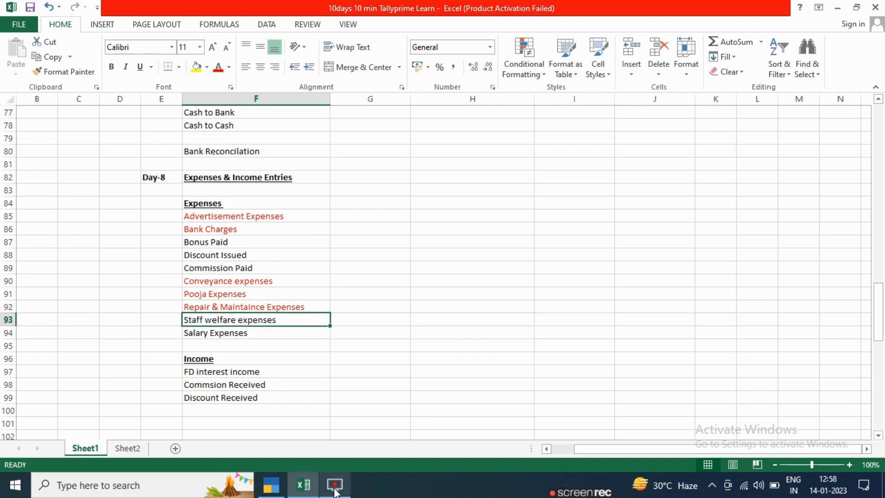
mouse_move(336, 493)
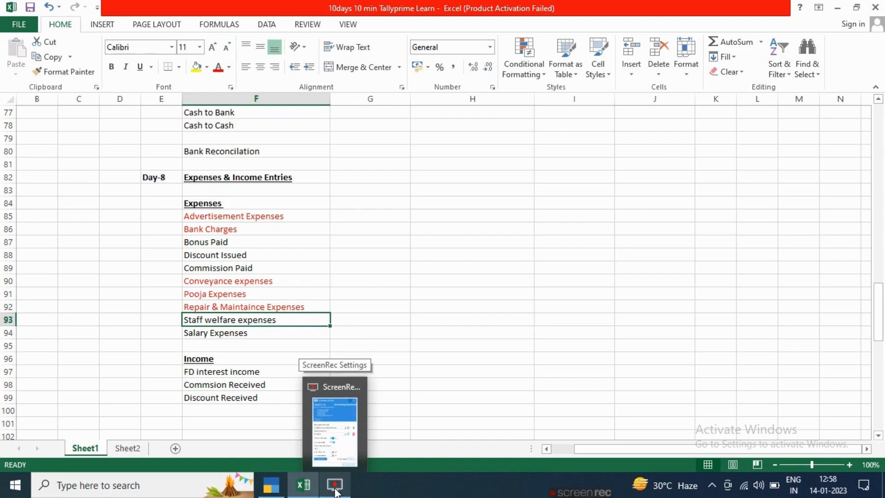
mouse_move(274, 491)
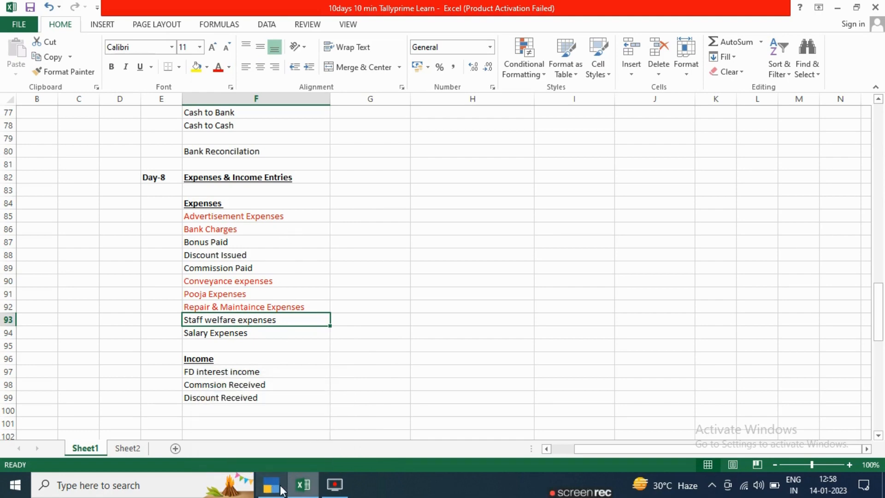
click(272, 485)
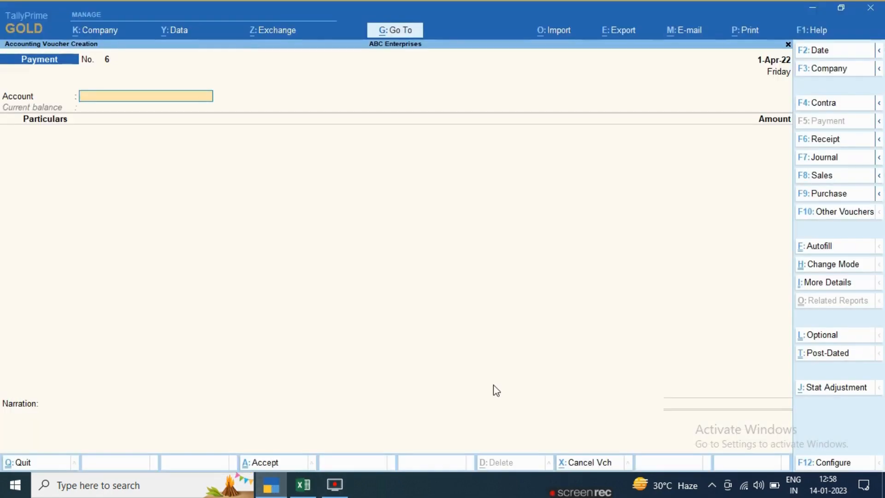
text(Hd)
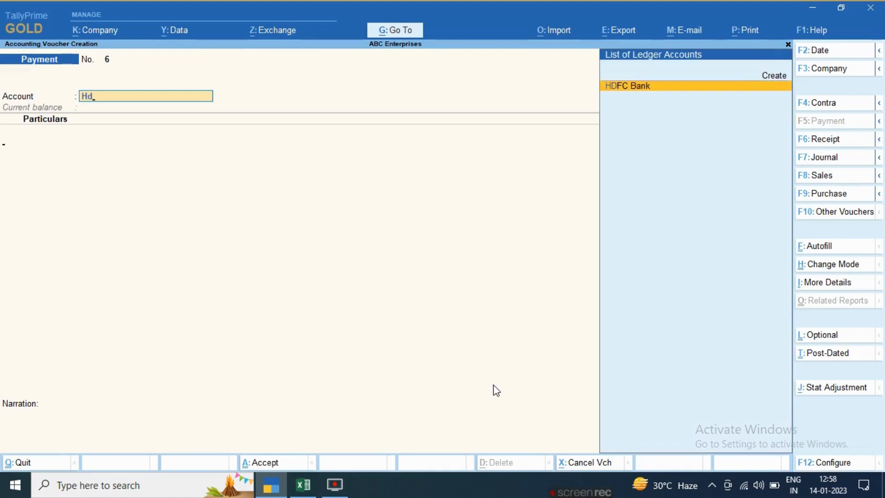
key(Return)
- Start a new ledger from the HDFC Bank payment's particulars line and name it Staff Welfare Expenses
text(St)
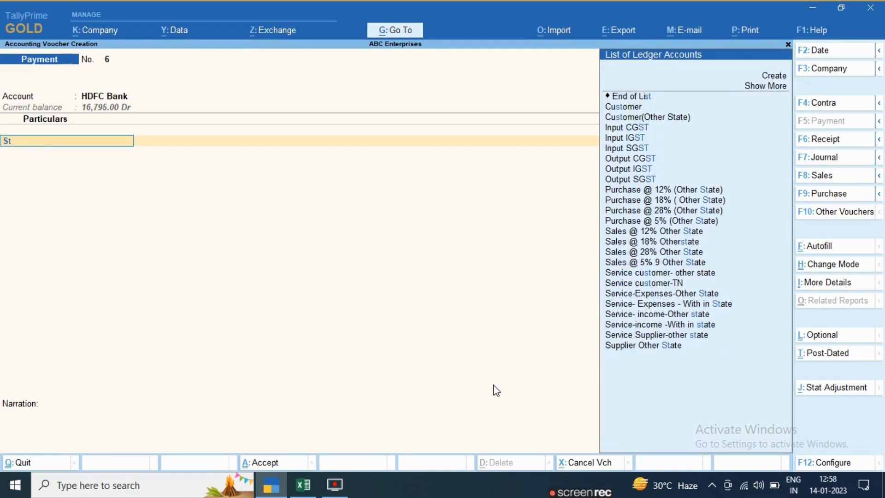
key(alt+c)
text(S)
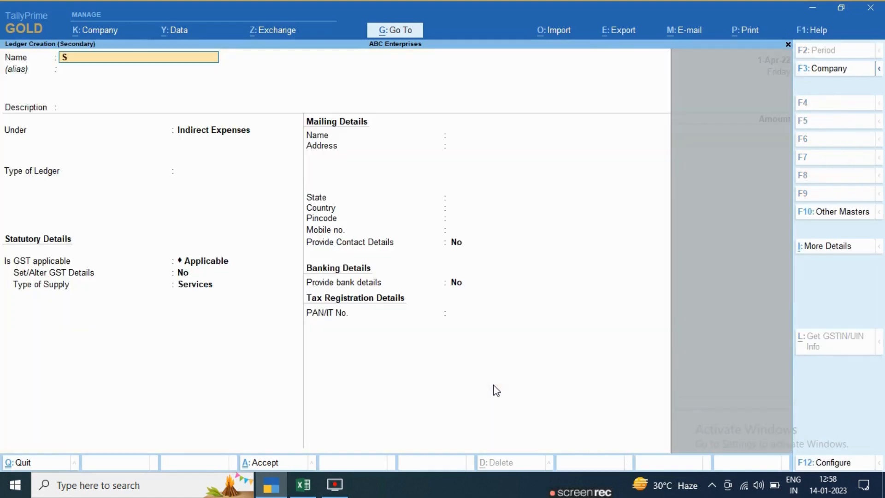
text(taff Welfare)
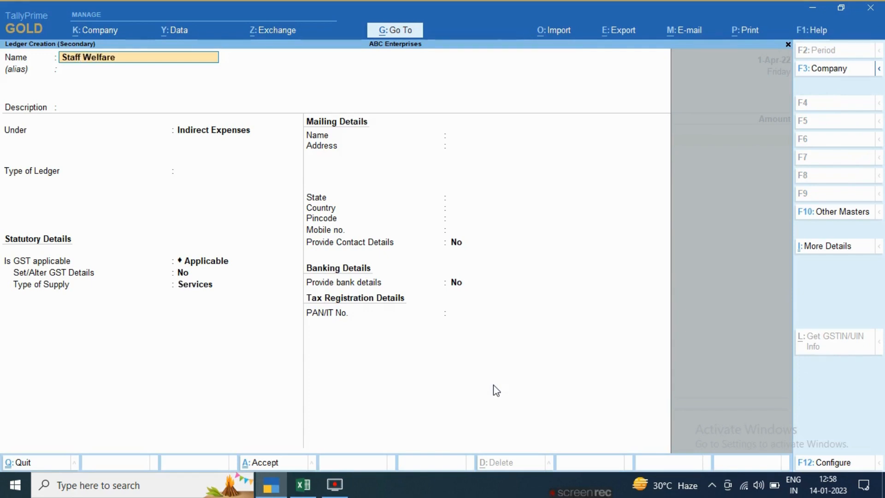
text( expenses)
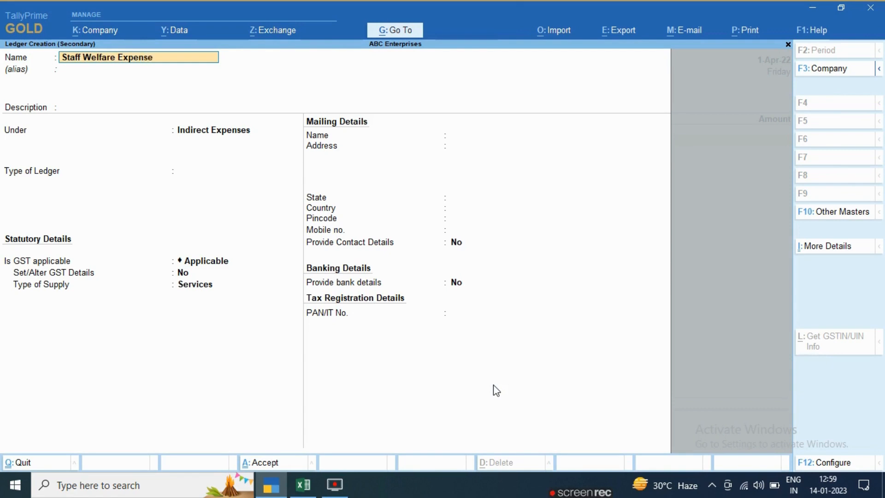
- Keep Staff Welfare Expenses under Indirect Expenses, set its ledger type and GST applicability to Not Applicable, and save the ledger
key(Return)
key(Return)
key(Return)
key(Return)
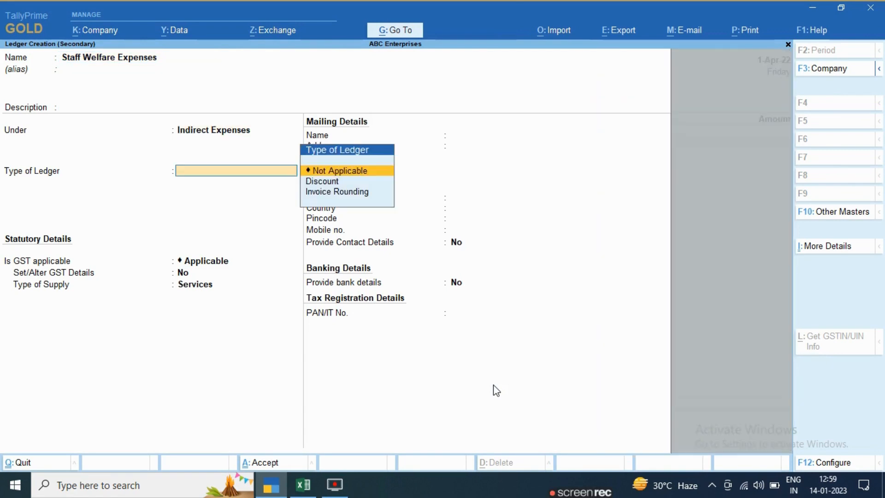
key(Return)
key(BackSpace)
key(Down)
key(Down)
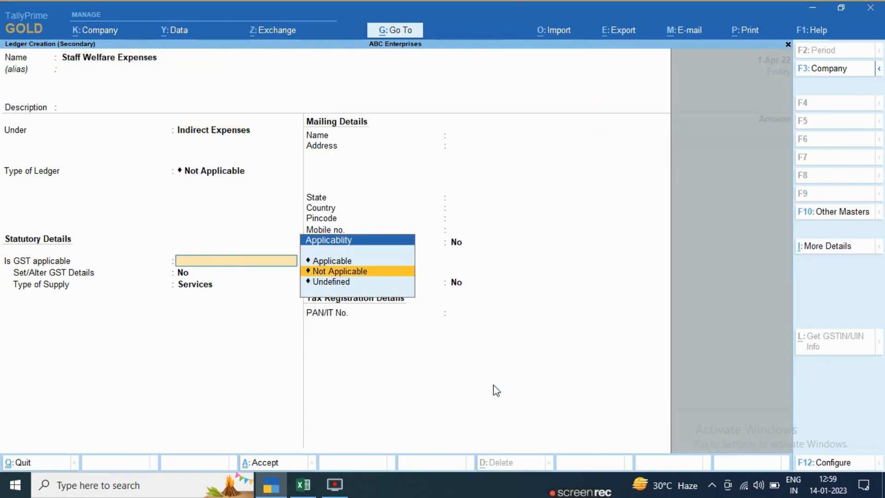
key(Return)
key(ctrl)
key(ctrl+a)
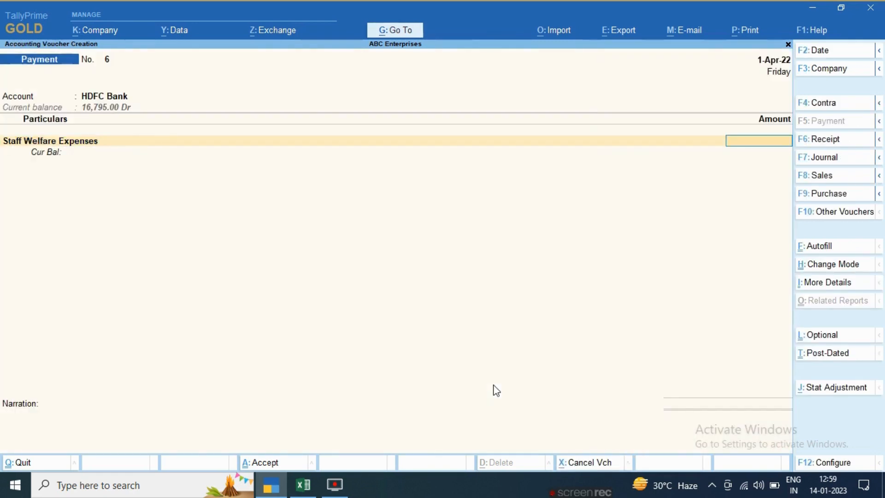
- Enter 3,600 for Staff Welfare Expenses with the narration "being tea coffee cool drniks and water" and save the payment voucher
text(3,600)
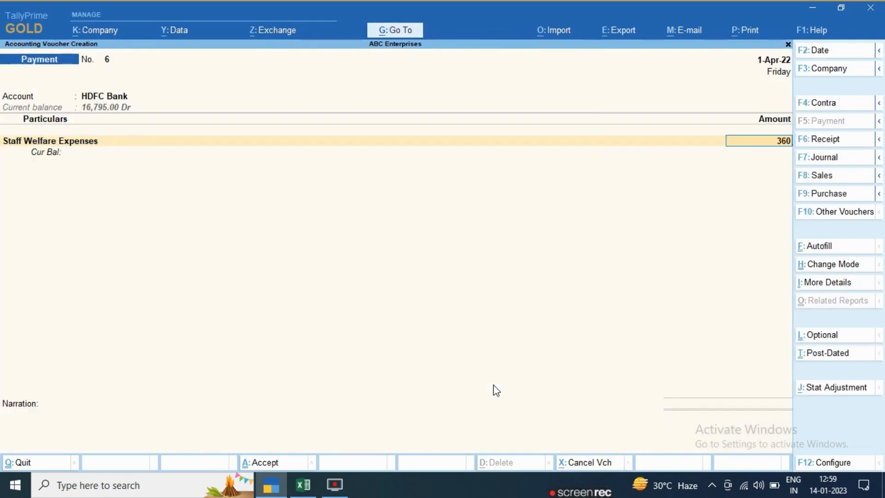
key(Return)
key(Return)
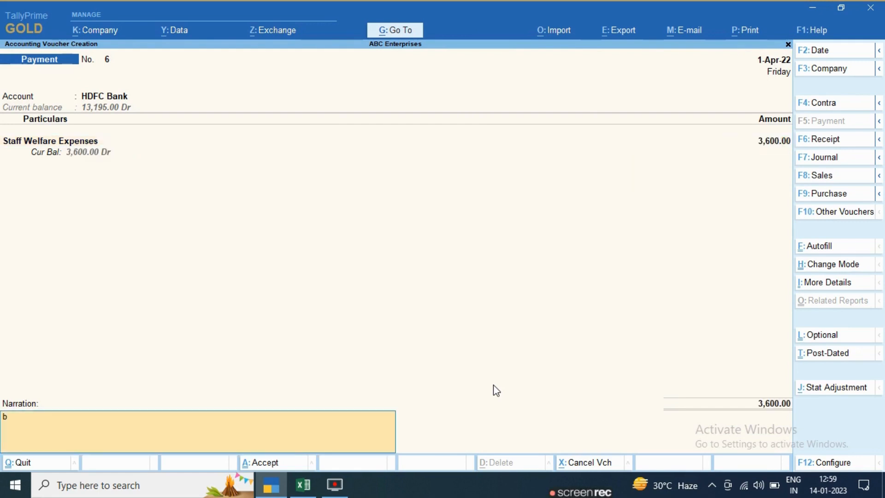
text(being tea)
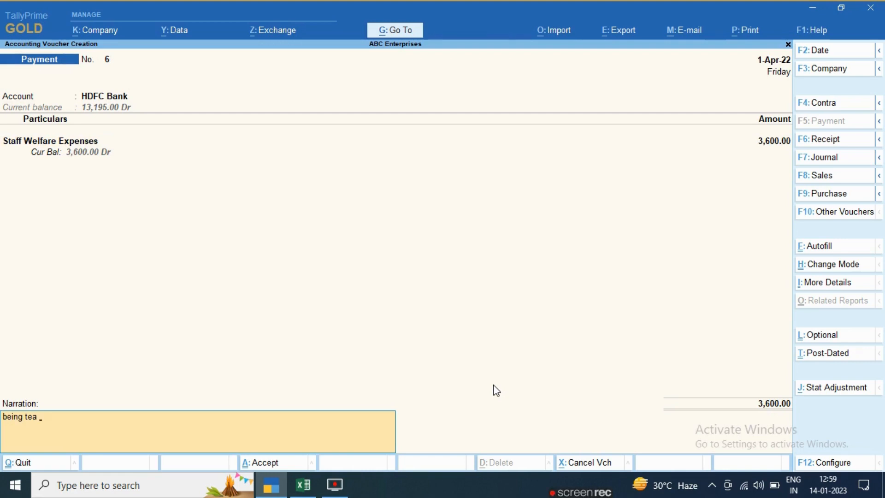
text( coff)
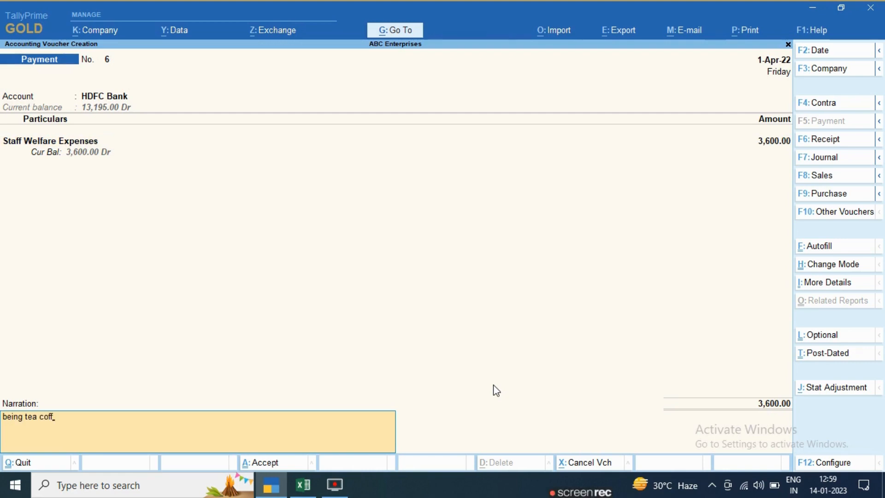
text(ee cool drni)
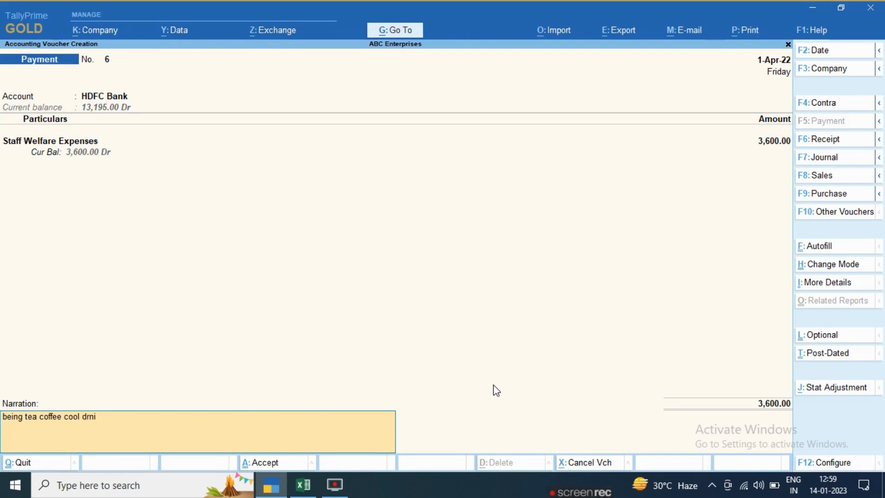
text(ks and water)
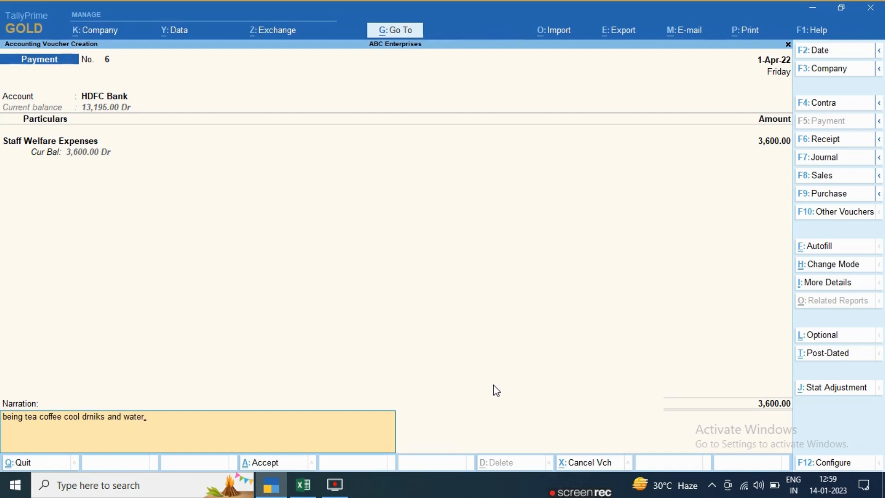
key(Return)
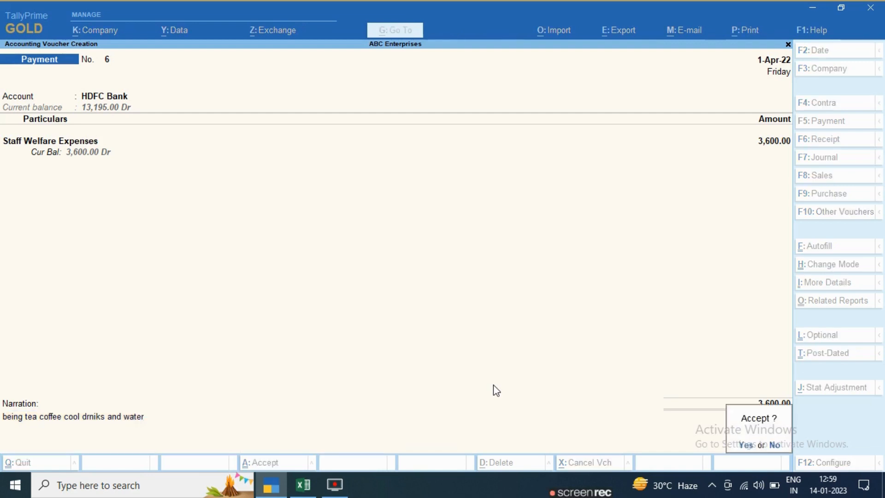
key(Return)
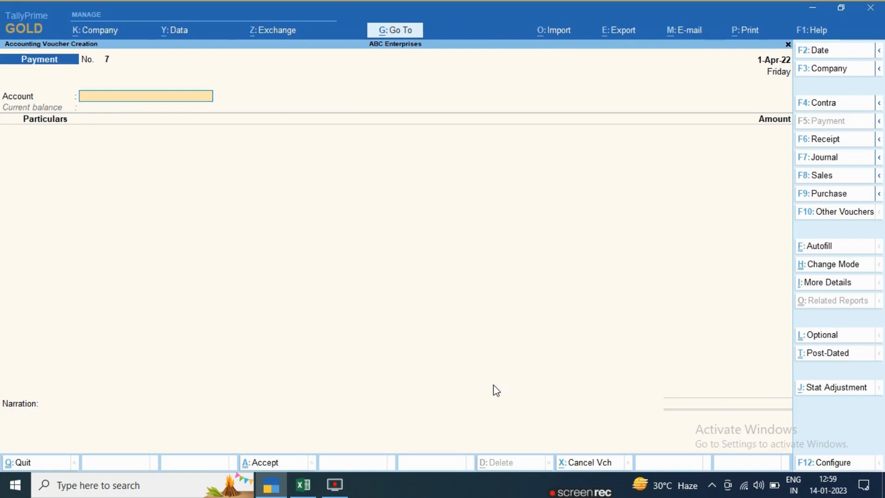
- Switch back to the Excel expense list and color the Staff welfare expenses entry red
key(alt+Tab)
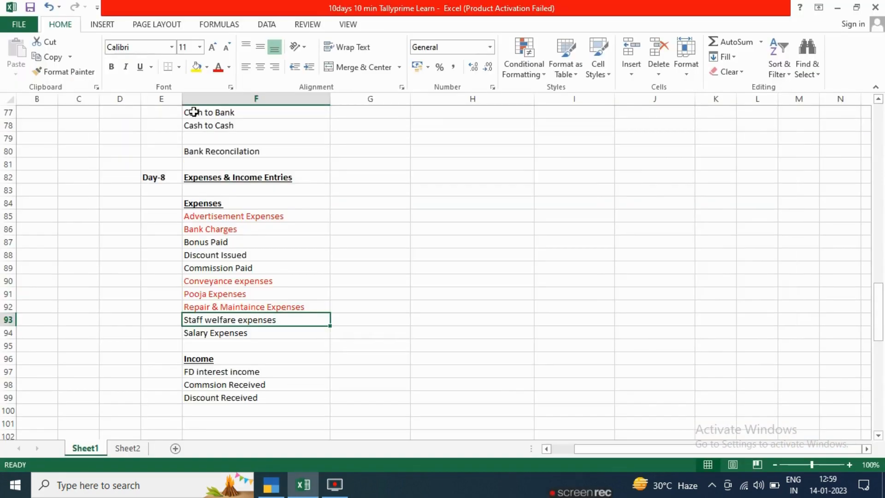
click(219, 67)
click(369, 306)
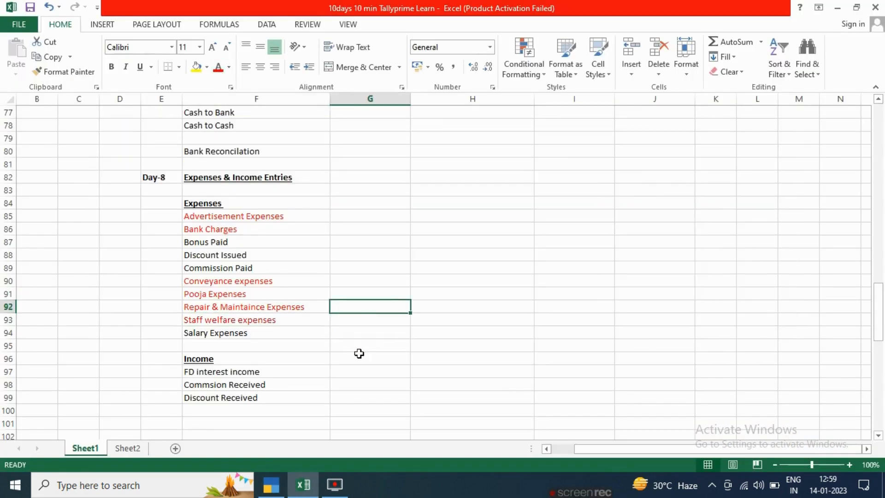
- Add the note "tea coffee, cool drinks" in cell G93 beside Staff welfare expenses
click(277, 320)
click(345, 322)
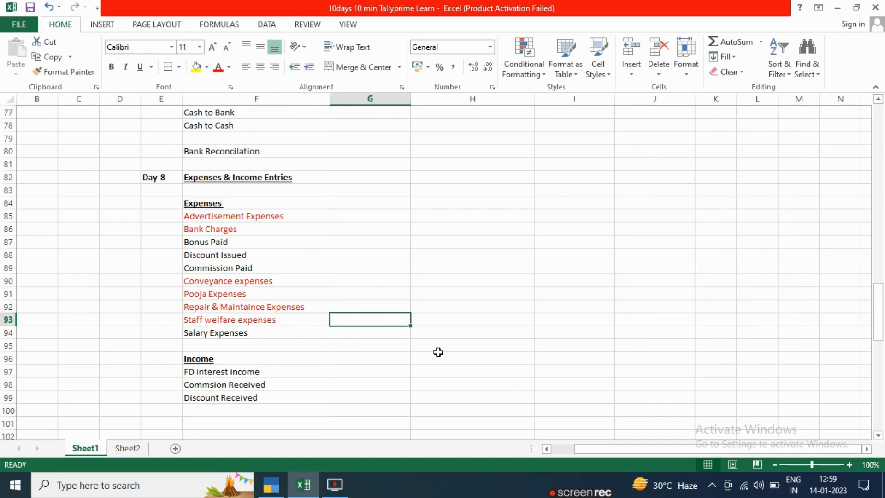
text(tea )
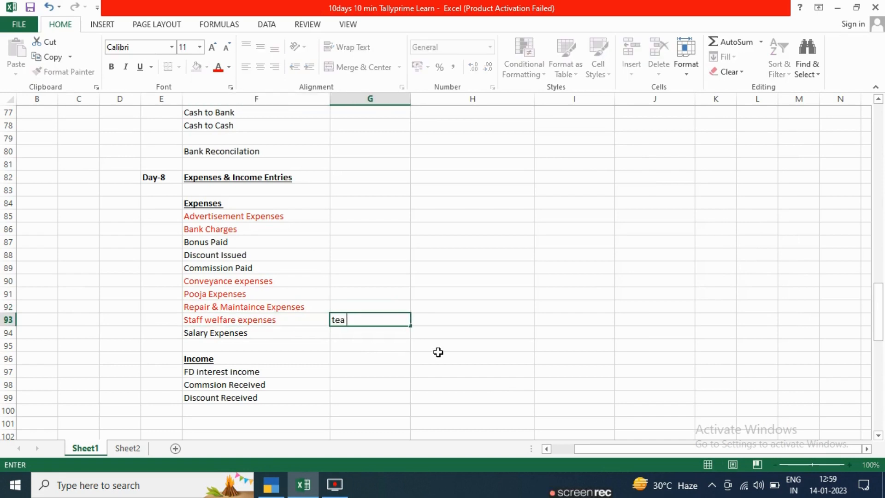
text(coffee, c)
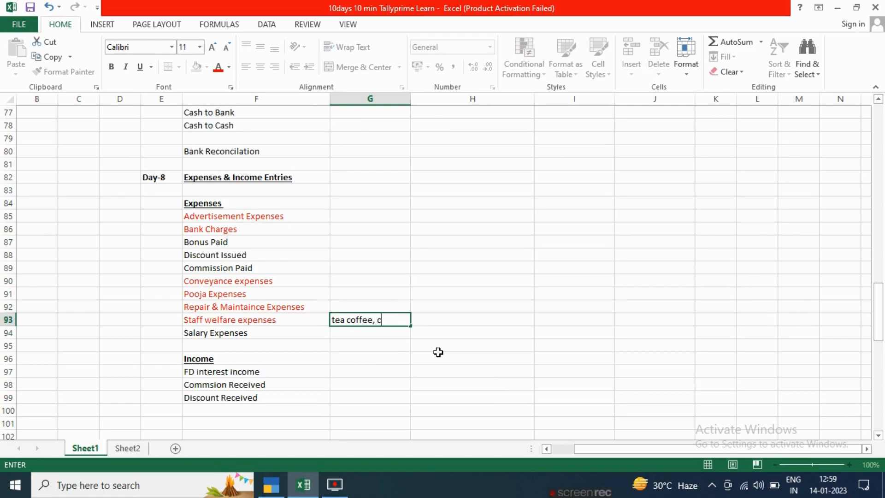
text(ool drinks)
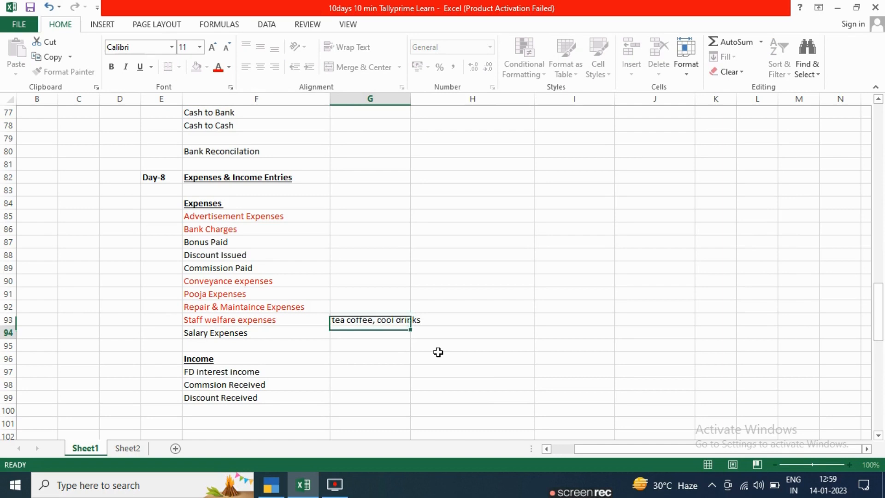
- Add the note "banner , tv ad, fm ad, newpaper ad" in cell G85 beside Advertisement Expenses
key(Return)
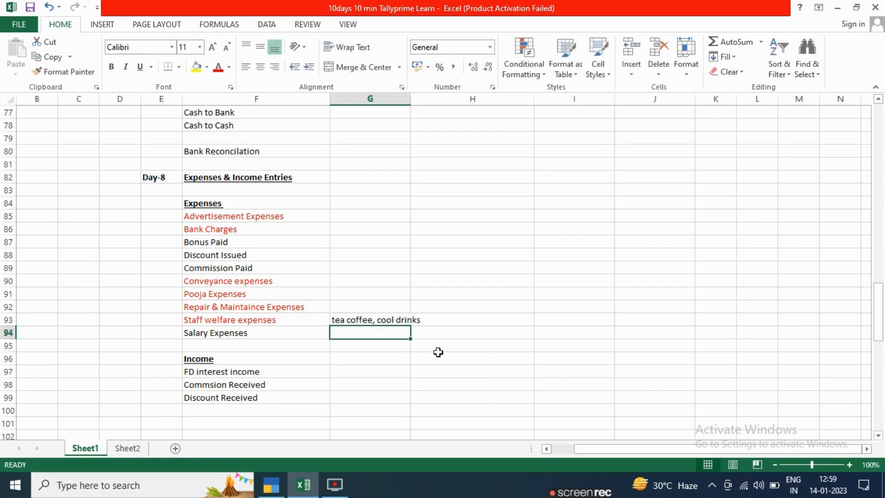
key(Up)
key(Up)
key(Up)
key(Up)
key(Up)
key(Up)
key(Up)
key(Up)
key(Up)
key(Up)
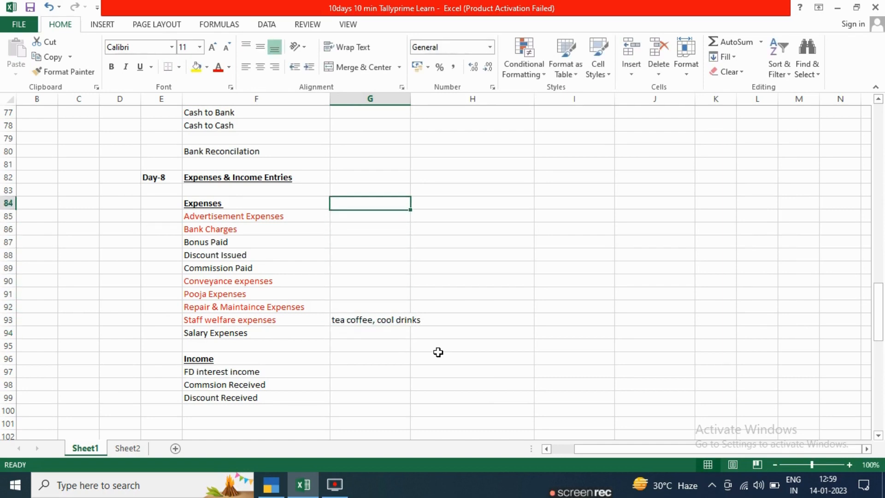
key(Down)
text(banne)
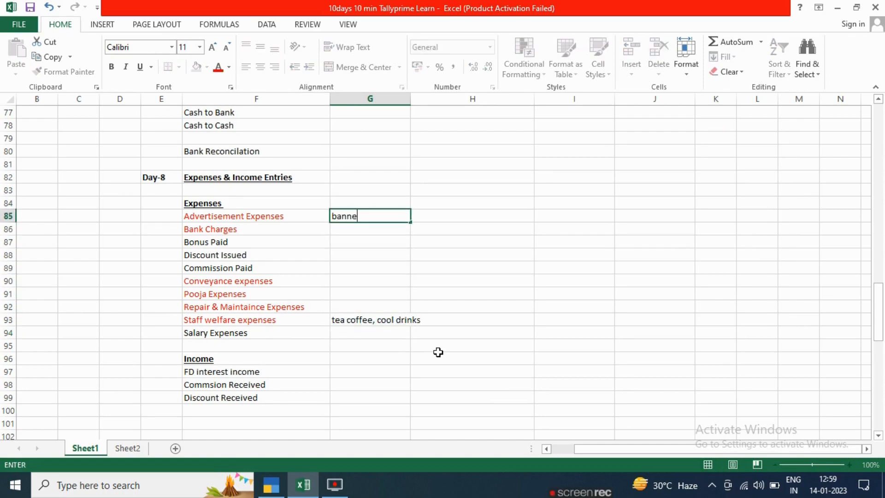
text(r , tv ad)
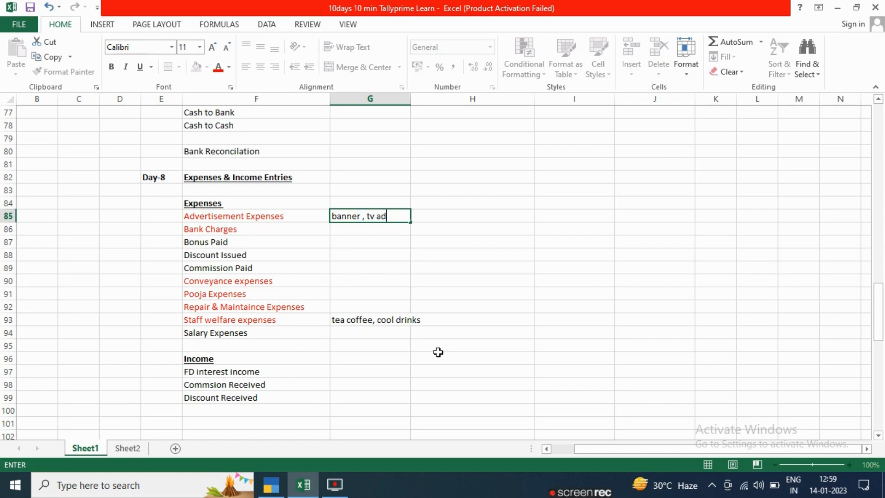
text(, fm ad, n)
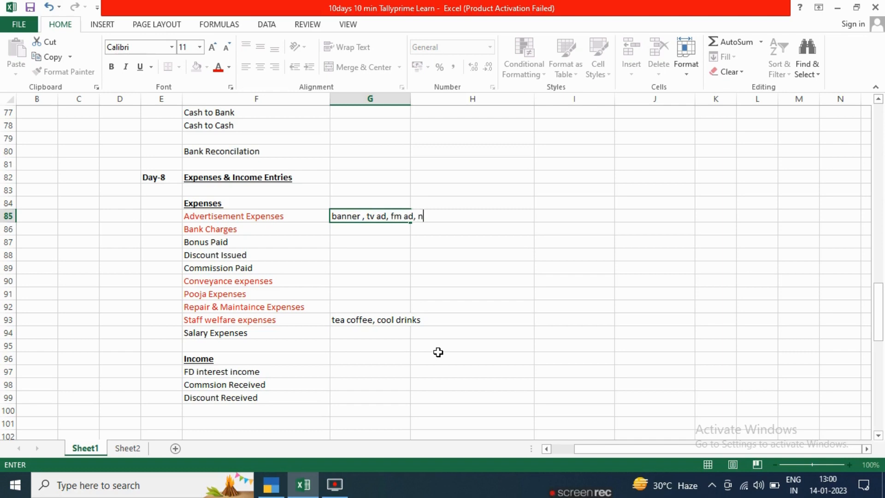
text(ewpaper ad)
key(Return)
key(Down)
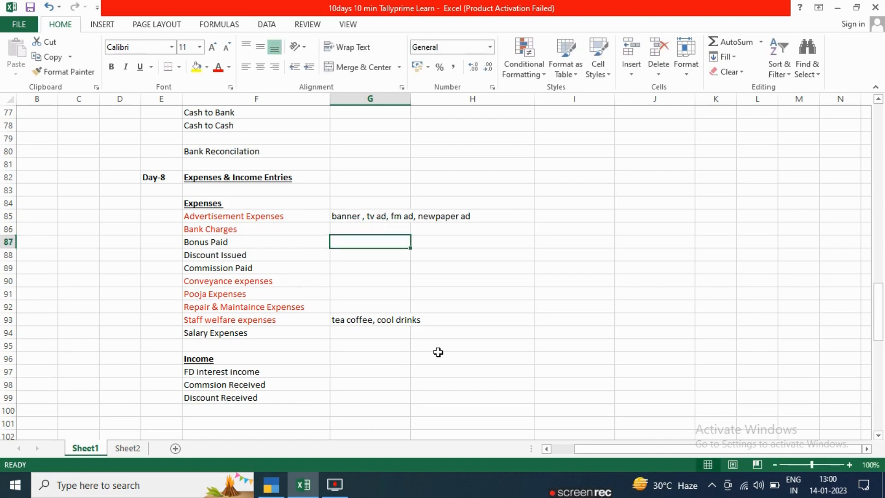
key(Down)
key(Down)
key(Up)
key(Up)
key(Up)
key(Left)
key(Left)
key(Right)
key(Right)
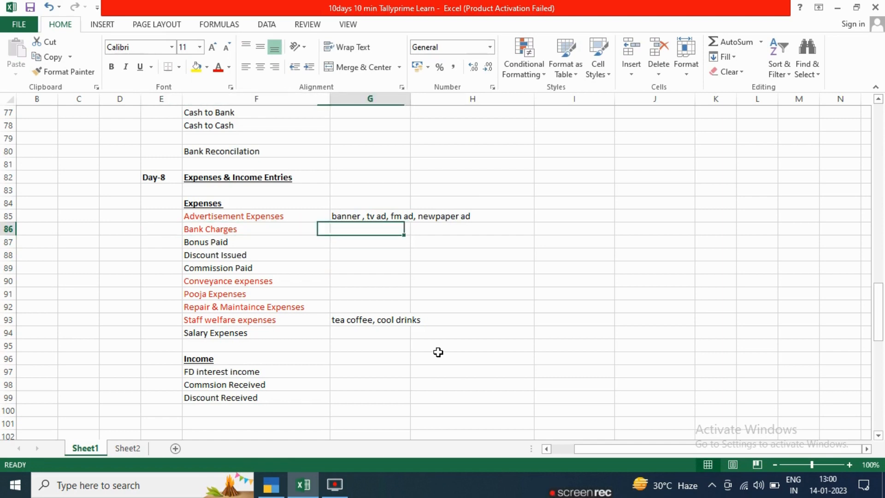
- Select the Commission Paid entry in cell F89 of the expense list
key(Down)
key(Down)
key(Down)
key(Down)
key(Left)
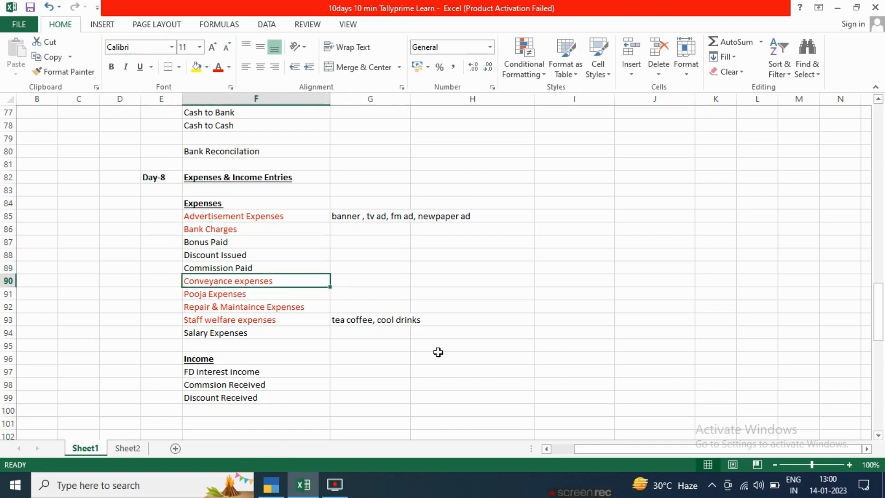
key(Up)
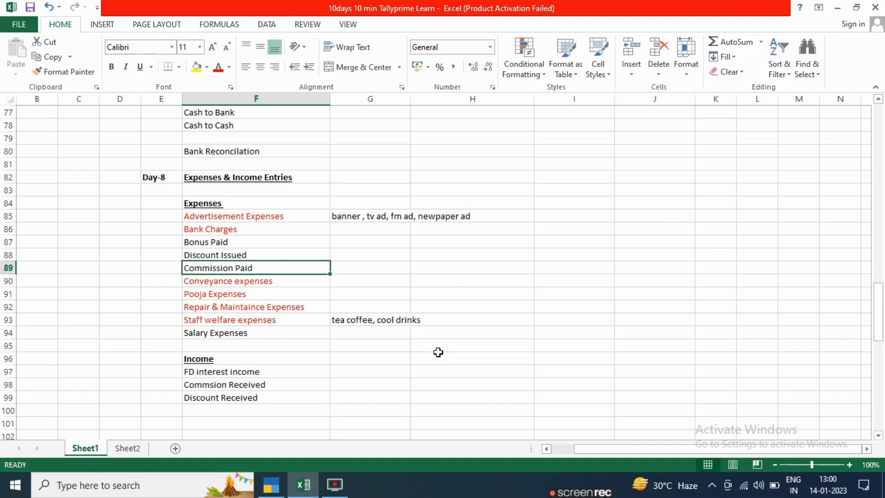
- Switch to TallyPrime and choose HDFC Bank as the account of the new payment voucher
key(alt+Tab)
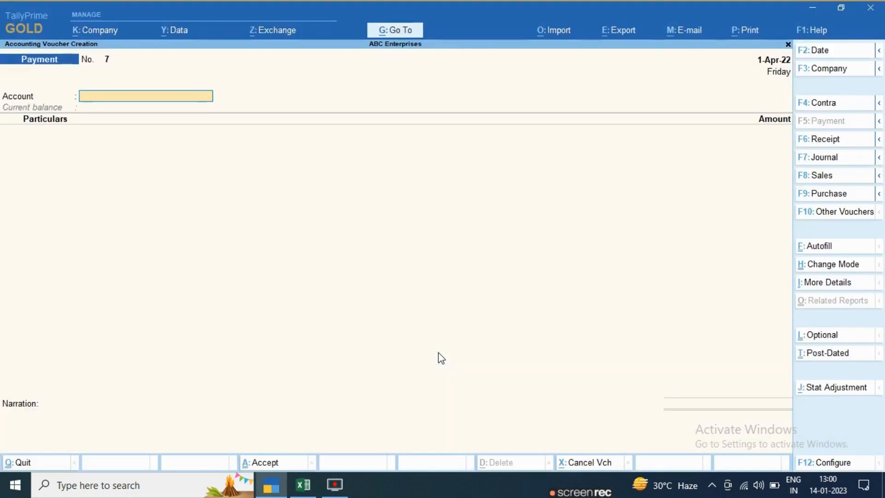
key(Down)
key(Down)
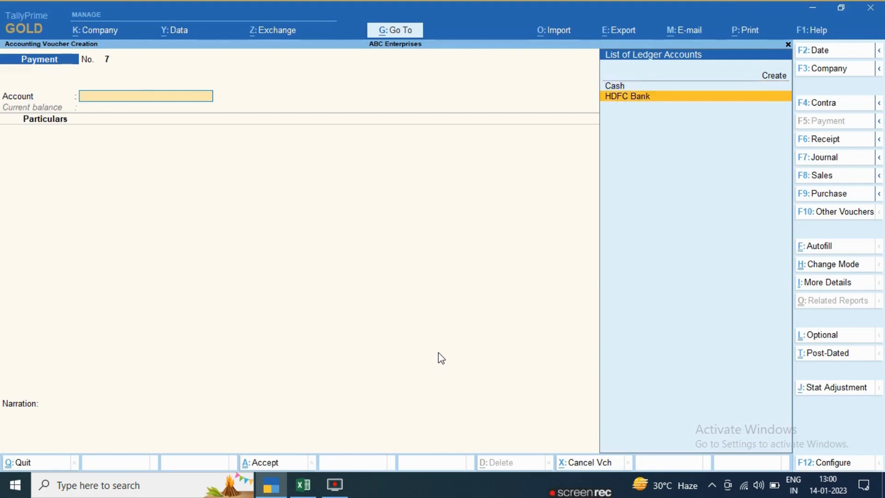
key(Return)
- Start creating a new ledger from the voucher's particulars and name it Commsion Paid
text(Co)
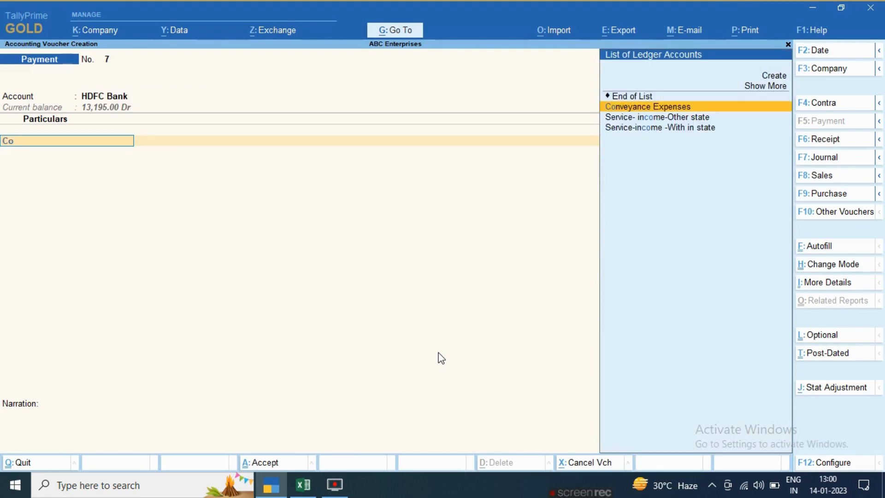
key(alt+c)
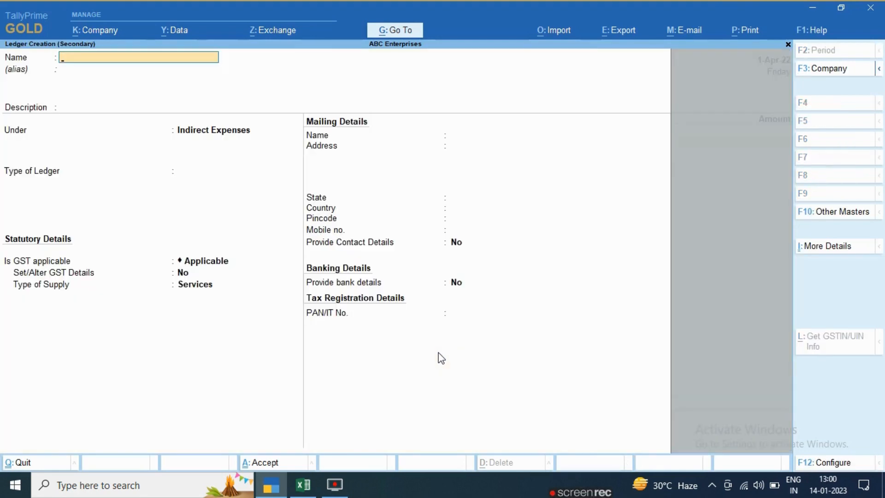
text(mmsi)
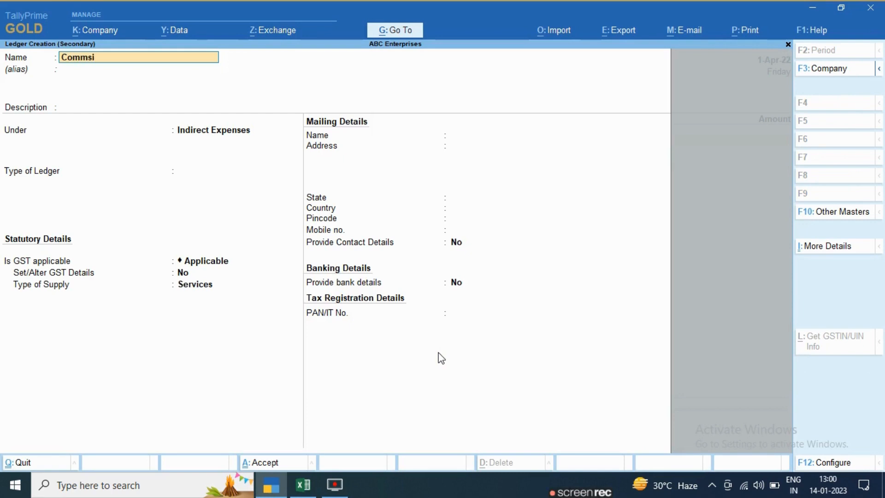
text(on Paid)
key(Return)
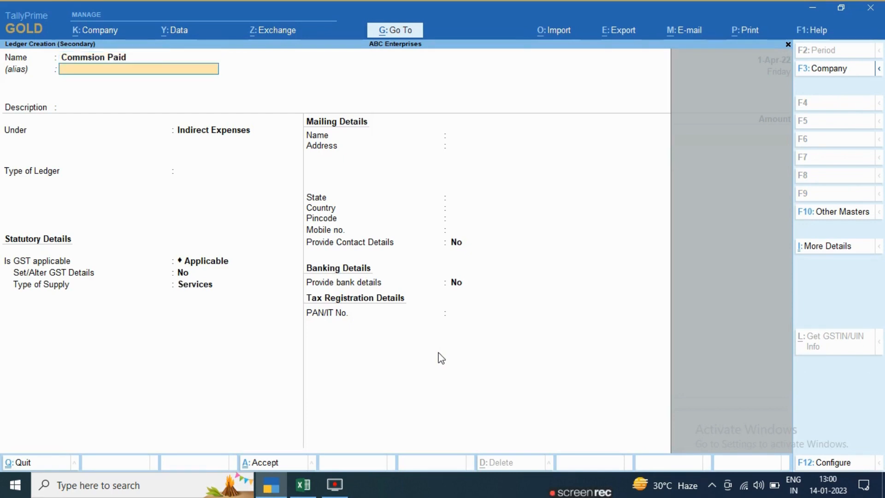
- Keep Commsion Paid under Indirect Expenses, set its ledger type and GST applicability to Not Applicable, and save the ledger
key(Return)
key(Return)
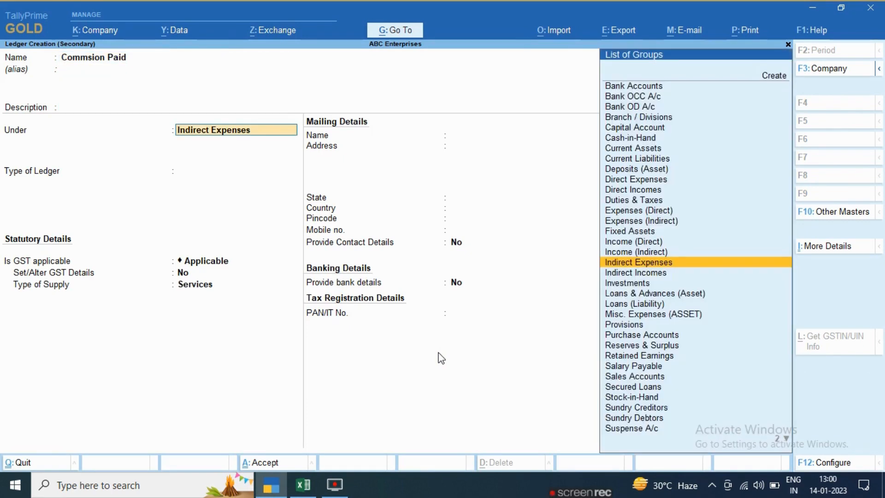
key(Return)
key(Return)
key(Down)
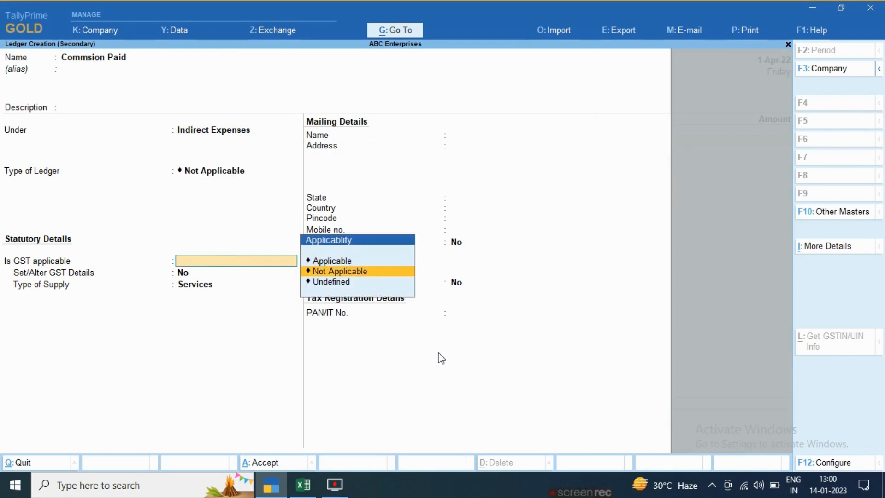
key(Return)
key(ctrl+a)
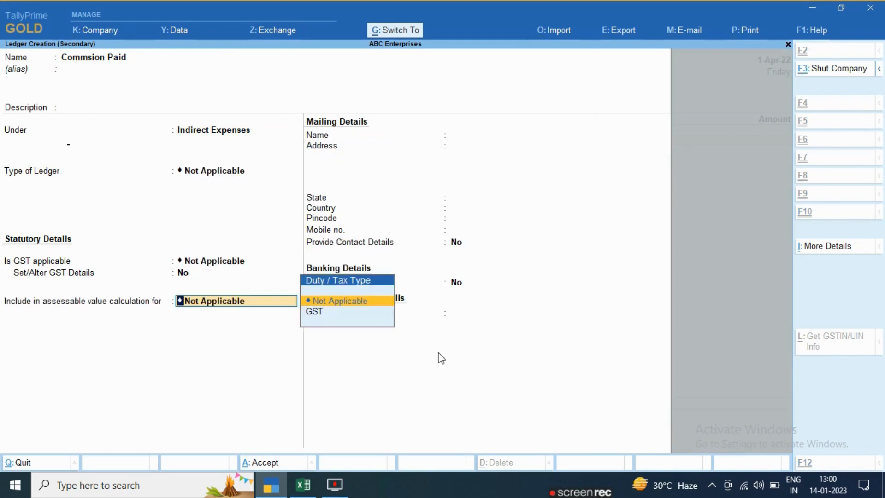
- Enter 1,500 for Commsion Paid with the narration "being commsion paid to for product sale" and save the payment voucher
text(1)
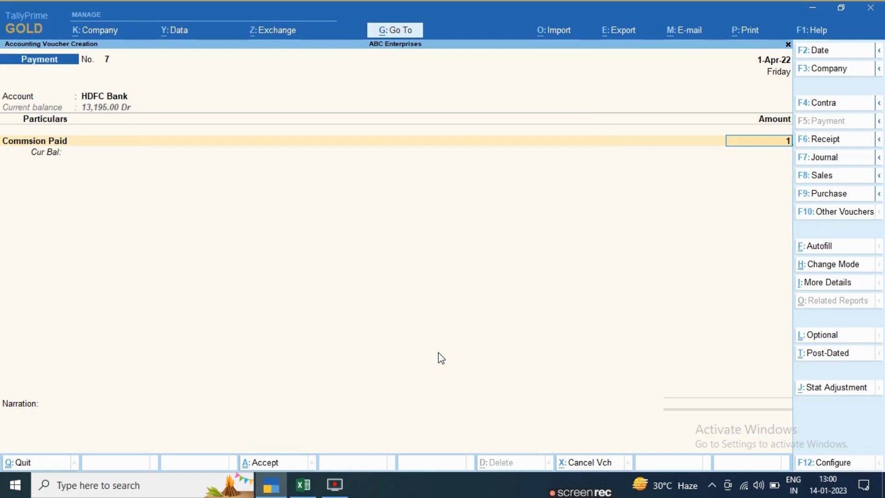
text(,500)
key(Return)
key(Return)
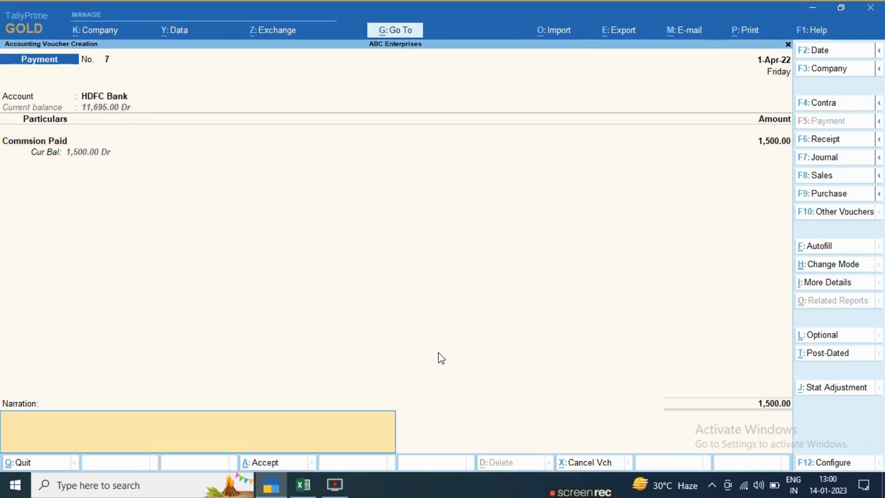
text(being)
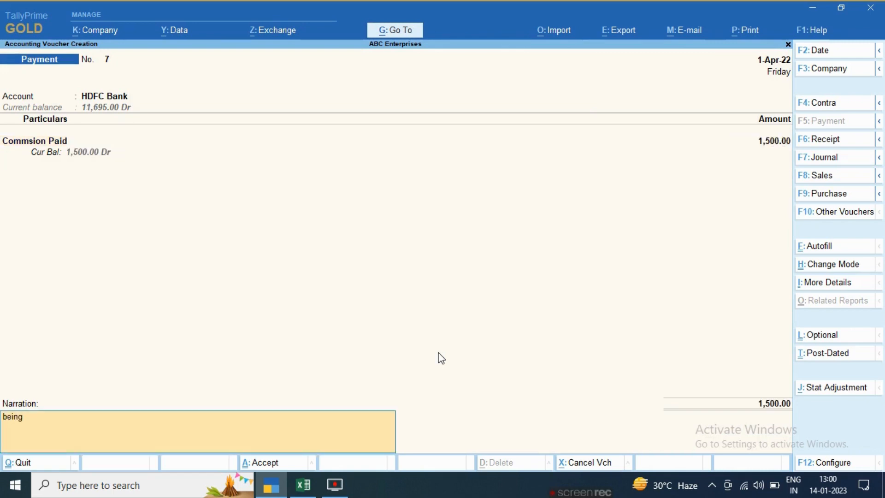
text( commsio)
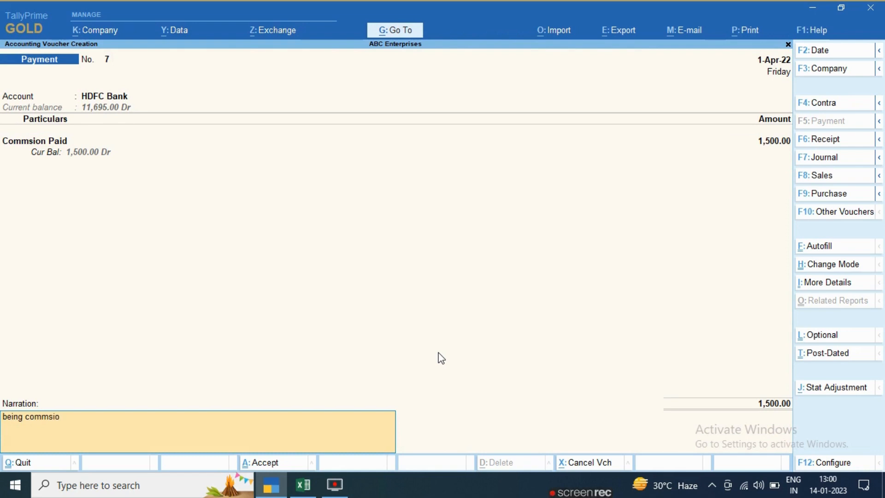
text(n paid)
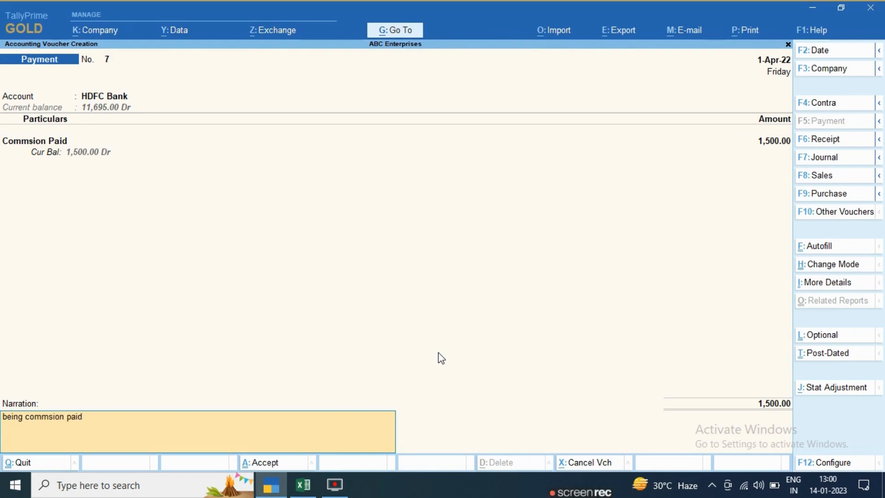
text( to for )
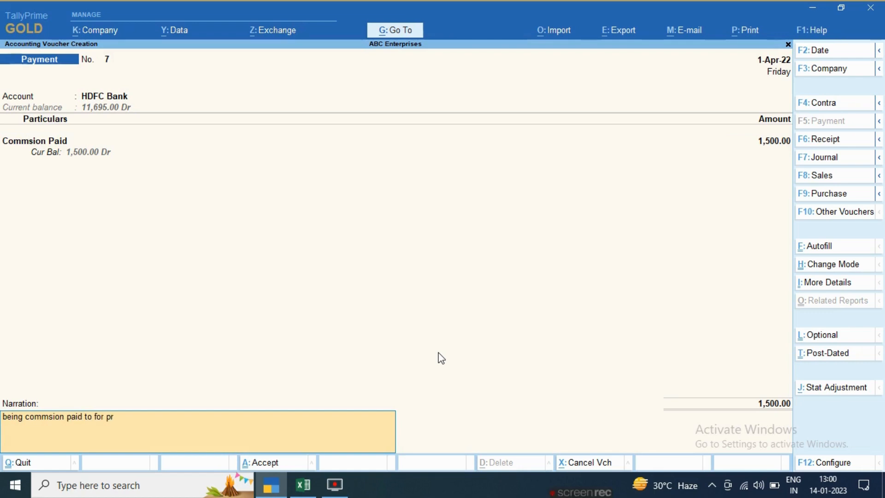
text(product sale)
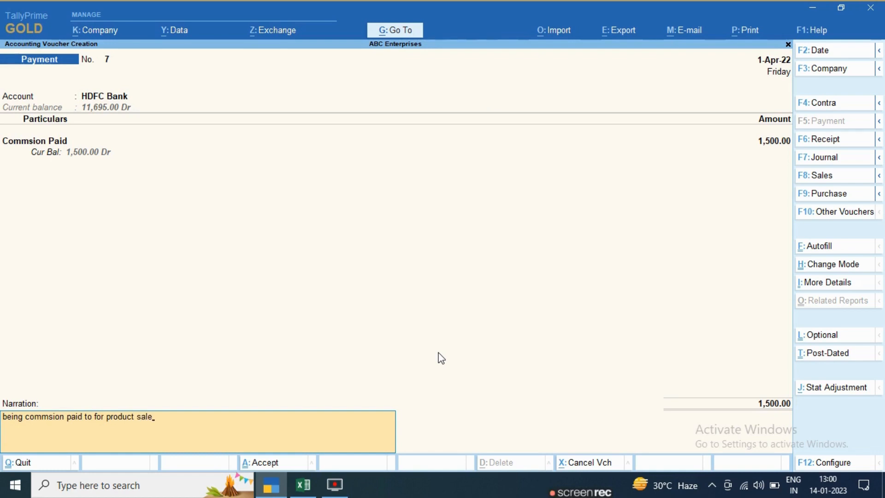
key(Return)
key(Return)
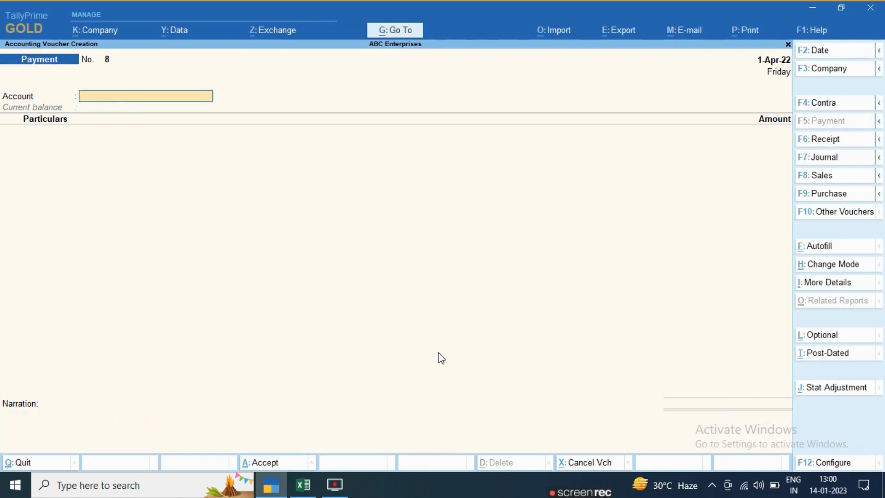
- Switch back to the Excel expense list, color the Commission Paid entry red, and select the Salary Expenses entry
click(299, 483)
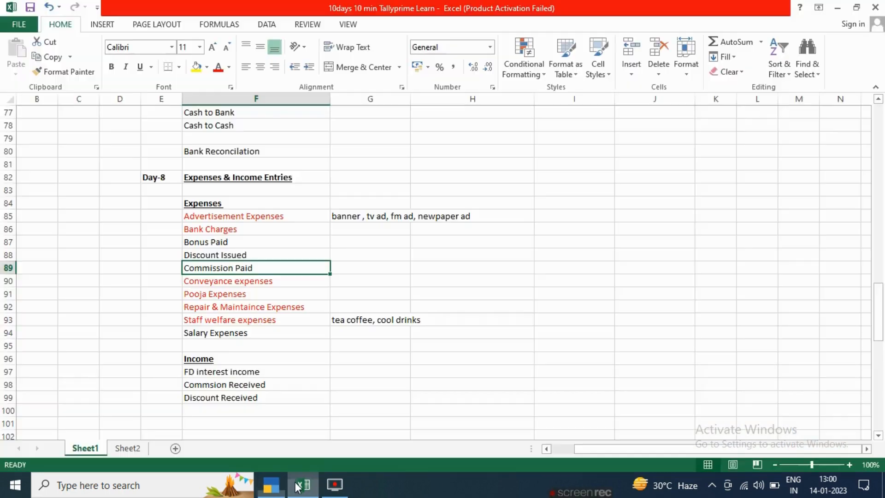
click(219, 69)
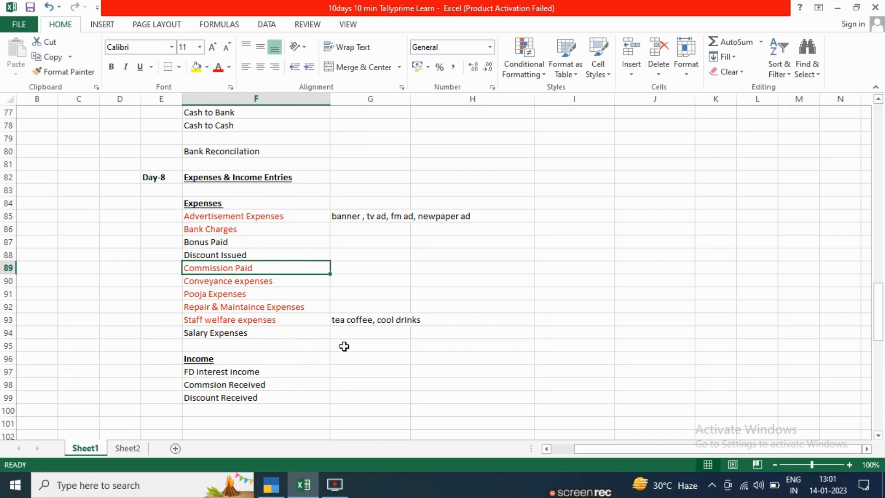
click(246, 332)
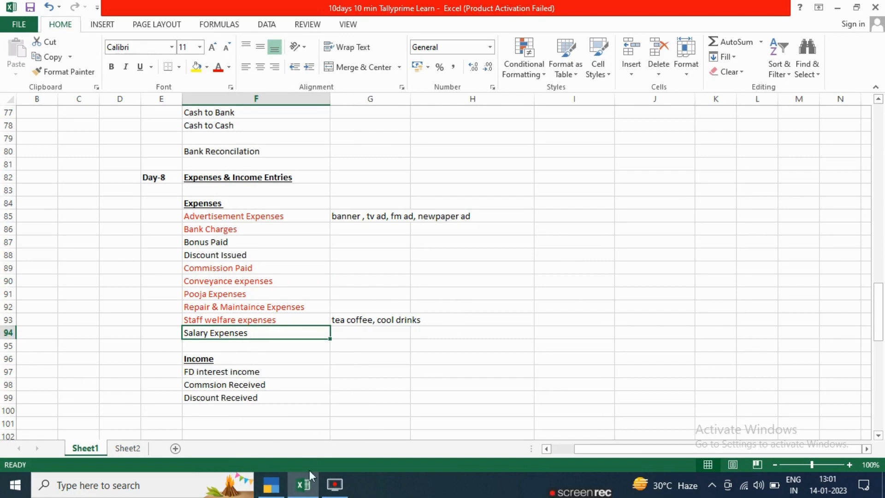
- Switch to TallyPrime, leave the blank payment voucher, and open the Profit & Loss A/c report for ABC Enterprises
mouse_move(310, 475)
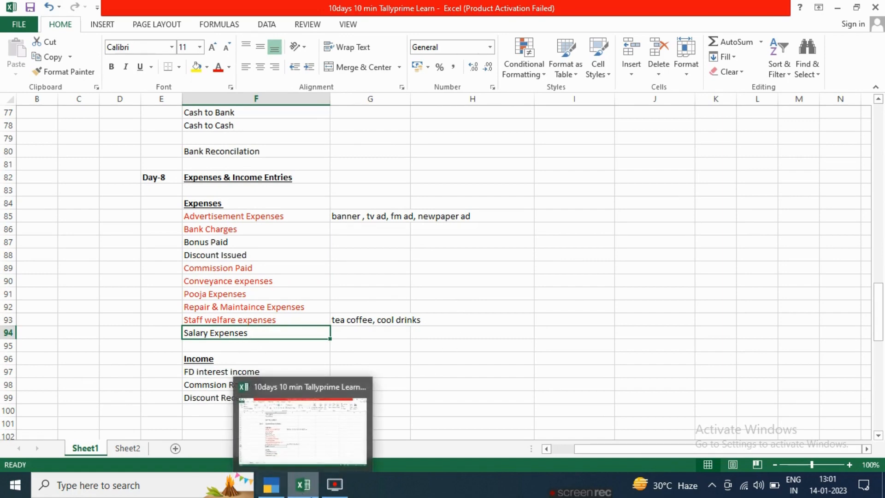
click(306, 466)
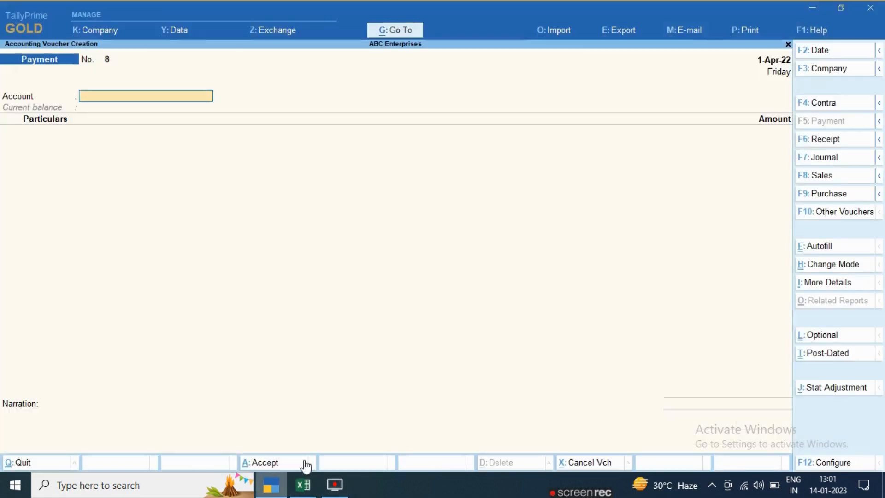
key(Escape)
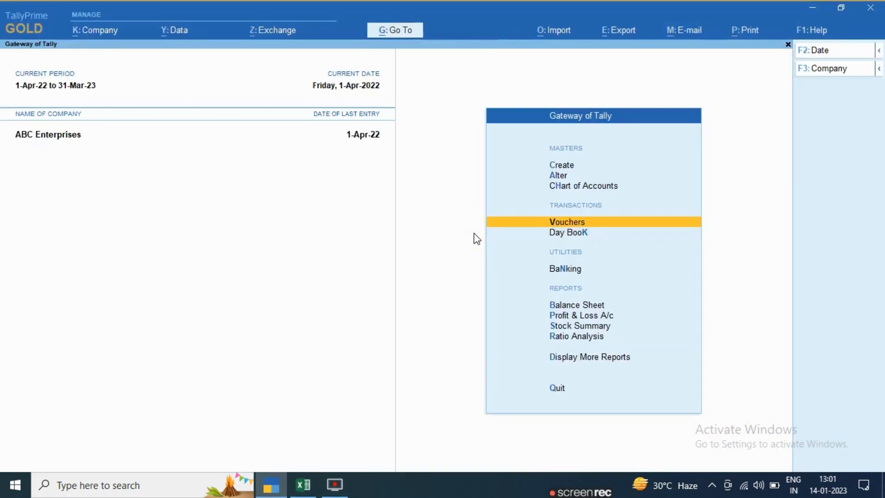
key(Escape)
key(Escape)
key(Down)
key(Down)
key(Down)
key(Down)
key(Down)
key(Down)
key(Down)
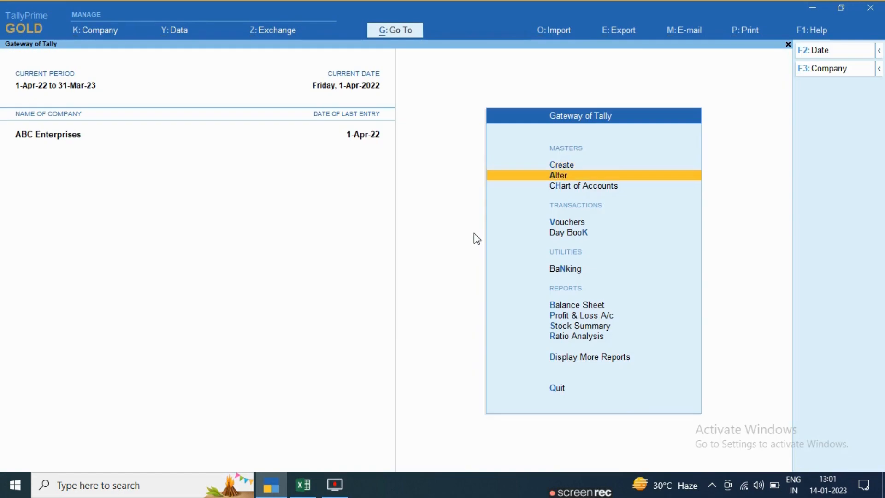
key(Return)
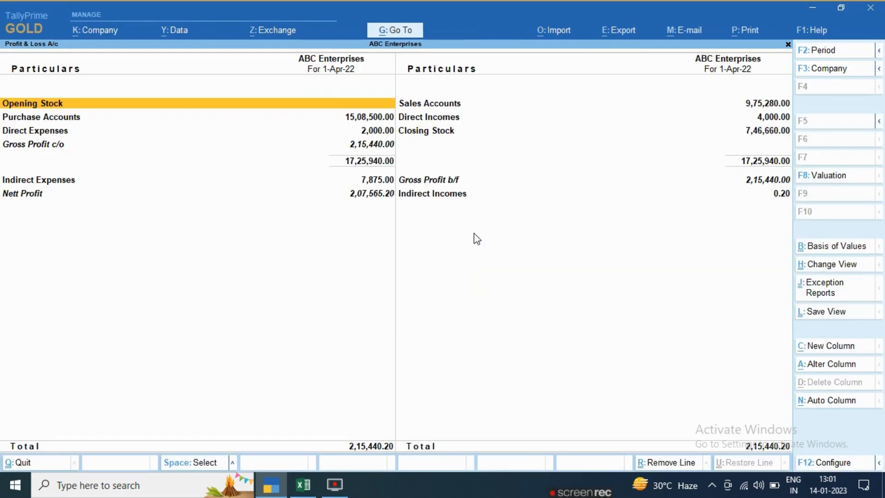
- Expand the Profit & Loss A/c into its detailed view and move down through its ledger lines
key(alt+f5)
key(Down)
key(Down)
key(Down)
key(Down)
key(Down)
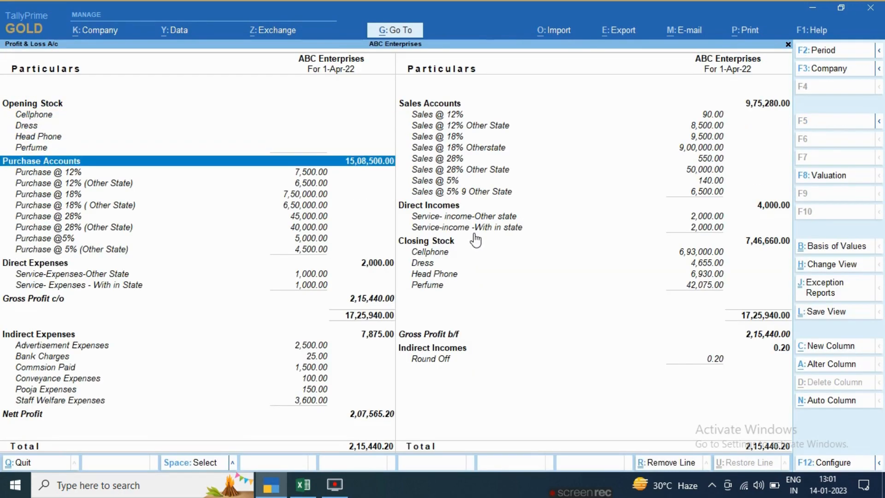
- Review the sales side and the expense ledgers down to Nett Profit in the Profit & Loss A/c, and leave the report
key(Right)
key(Up)
key(Up)
key(Up)
key(Up)
key(Up)
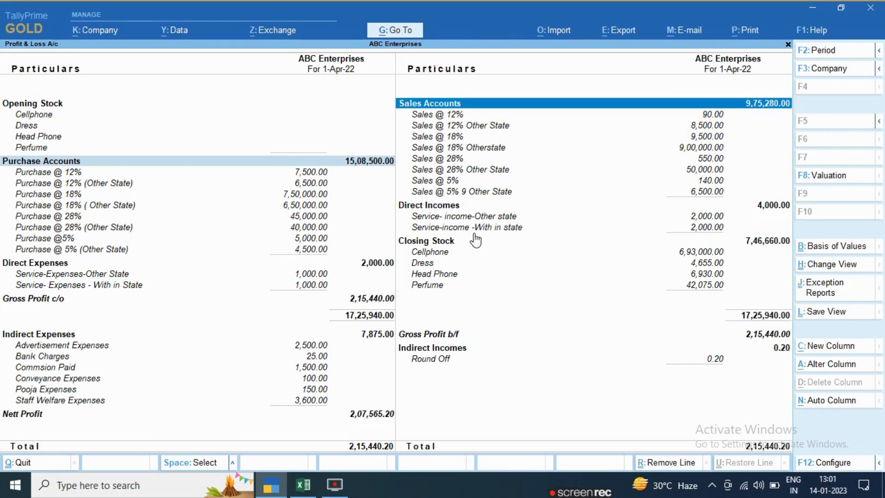
key(Left)
key(Down)
key(Down)
key(Down)
key(Down)
key(Down)
key(Down)
key(Down)
key(Down)
key(Down)
key(Down)
key(Down)
key(Down)
key(Down)
key(Down)
key(Down)
key(Down)
key(Down)
key(Down)
key(Down)
key(Down)
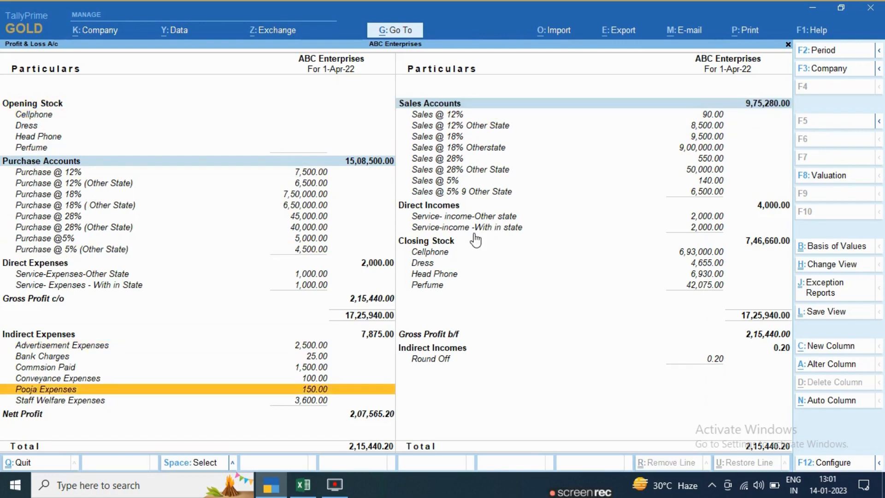
key(Down)
key(Down)
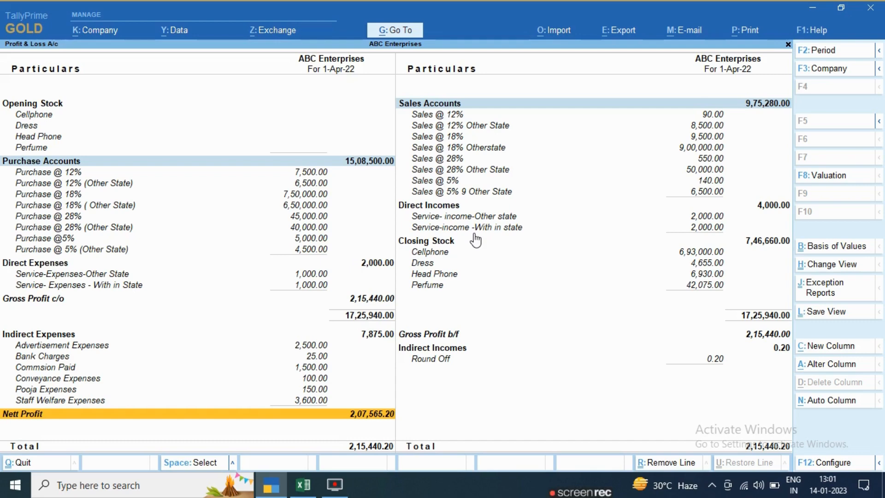
key(Escape)
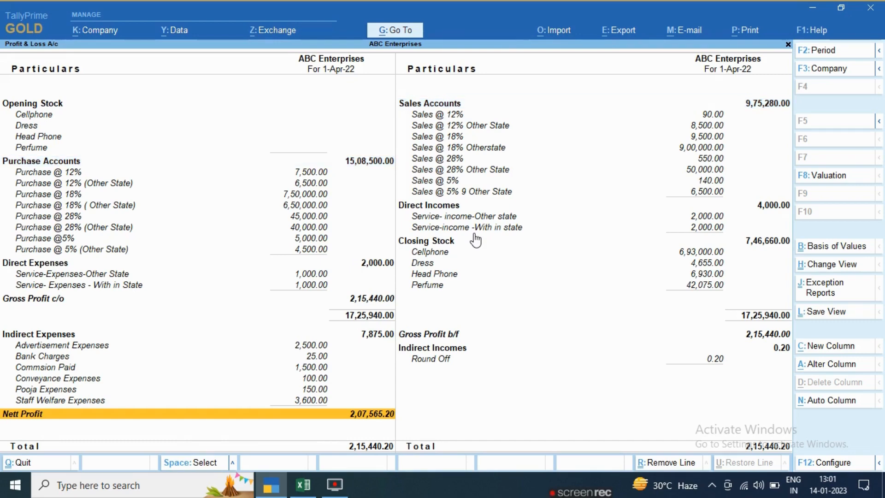
key(Escape)
- Start a new journal voucher for ABC Enterprises, leaving the reference number and date blank
key(Up)
key(Up)
key(Up)
key(Up)
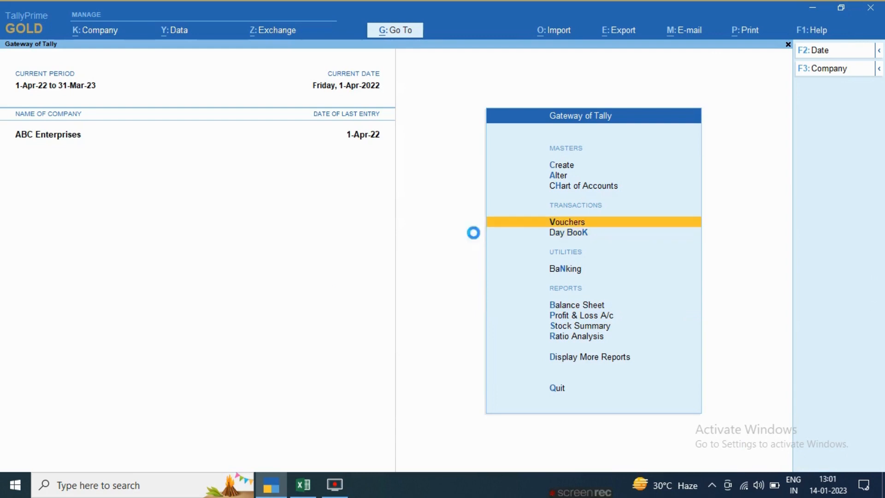
key(Return)
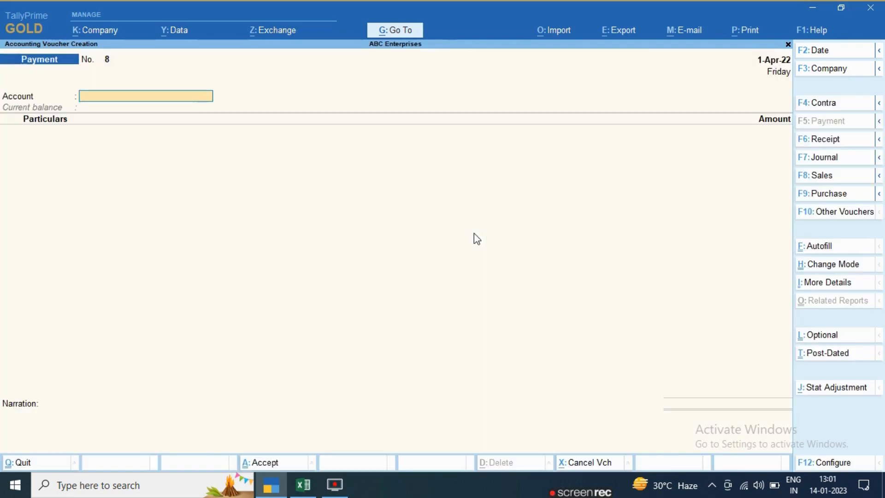
click(817, 159)
key(Return)
key(Return)
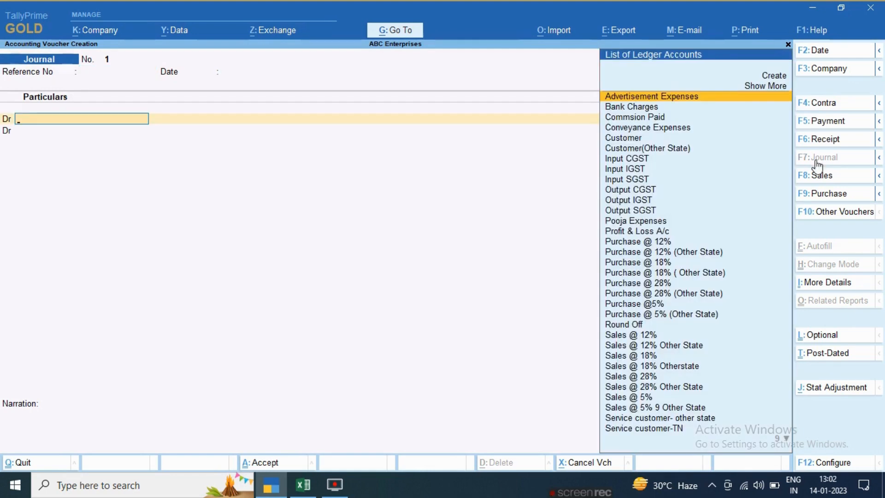
- Create a Salary Expenses ledger under Indirect Expenses with GST set to Not Applicable, and save it for the debit line
key(alt+c)
text(Sala)
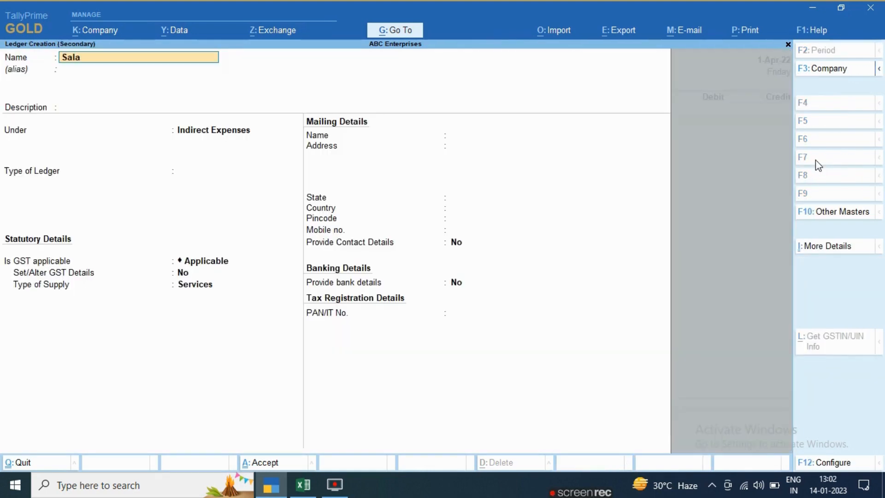
text(ry expen)
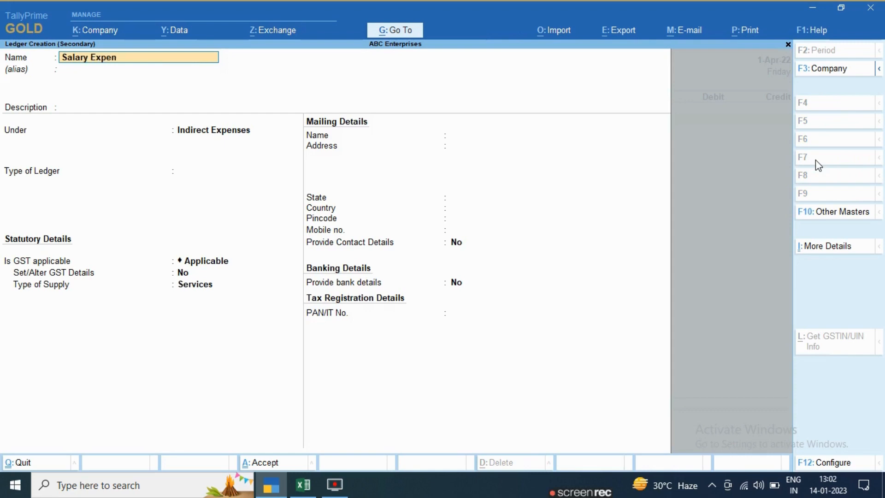
key(Return)
key(Return)
key(Return)
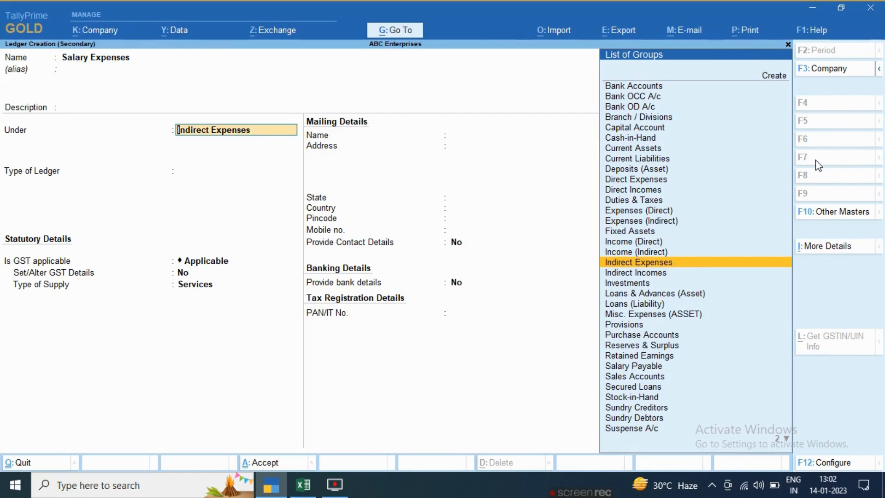
key(Return)
key(Return)
key(Down)
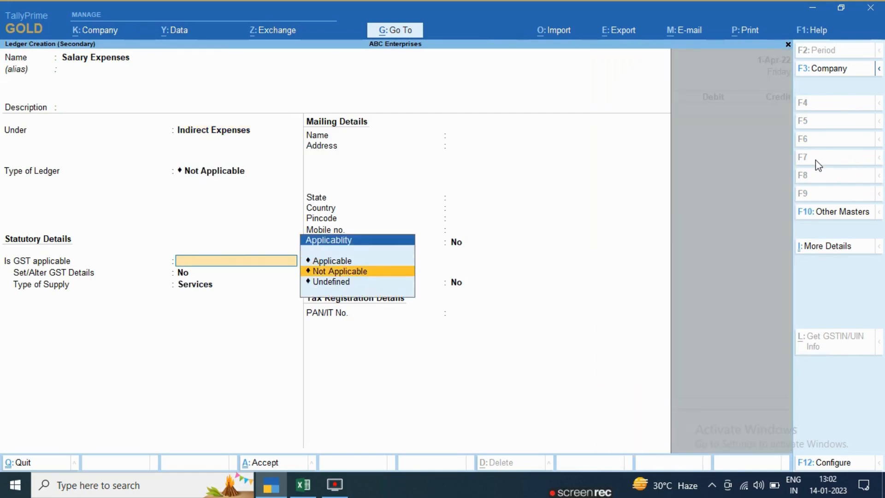
key(Return)
key(ctrl+a)
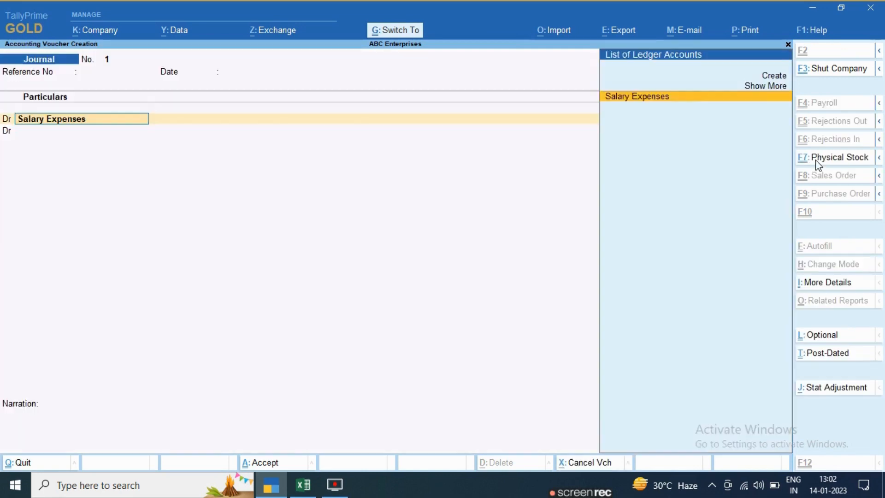
- Debit Salary Expenses with 10,000 in the journal voucher
text(10000)
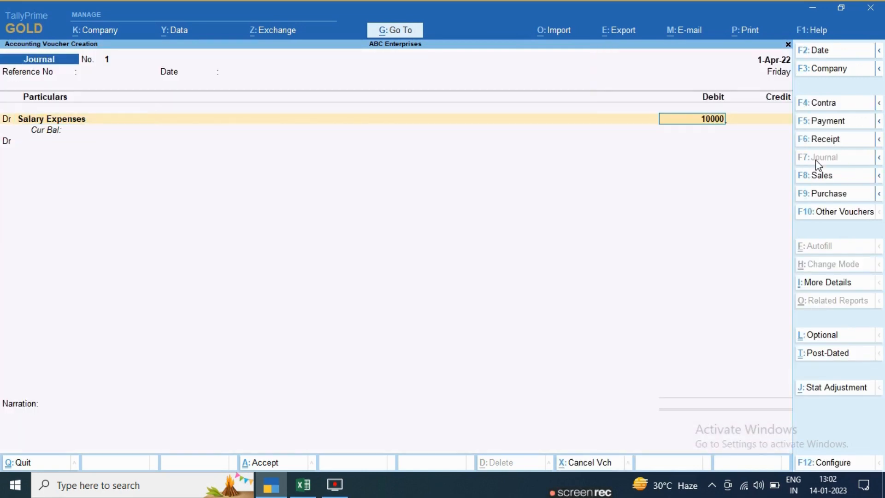
key(Return)
key(Return)
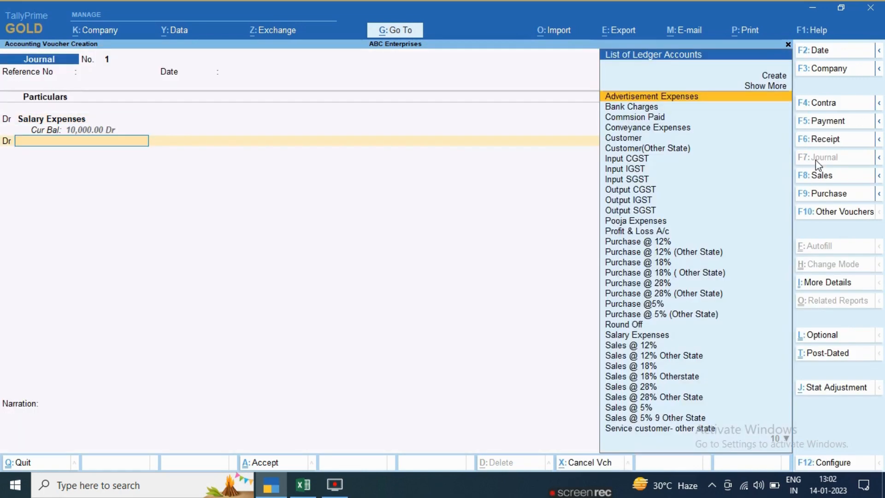
- Create a ledger in the employee's name under Current Liabilities and save it with the default mailing details
key(alt+c)
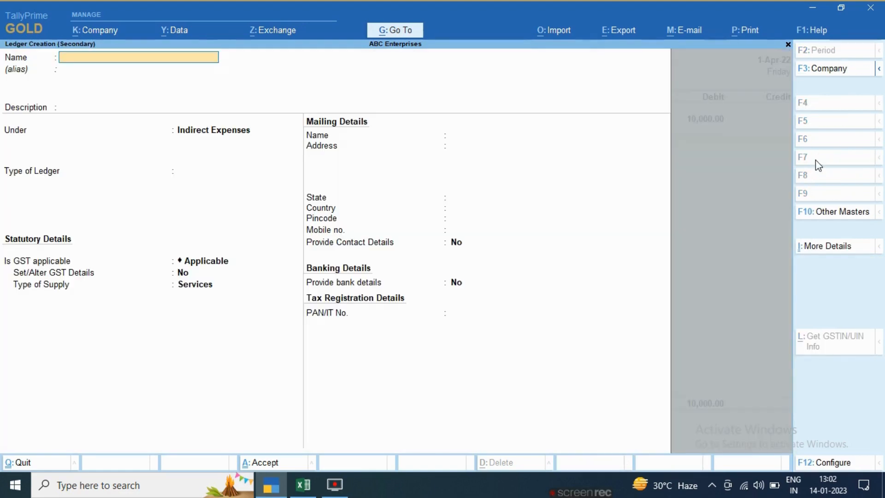
text(Ramu)
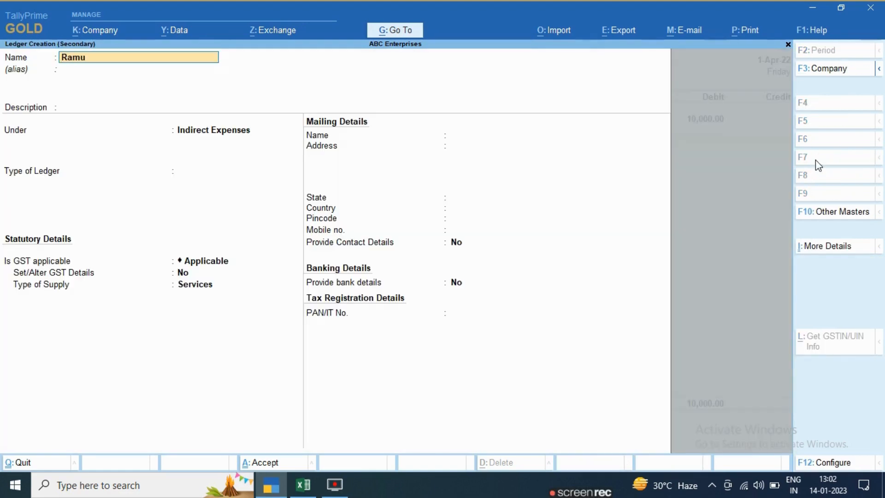
key(Return)
key(Return)
key(Return)
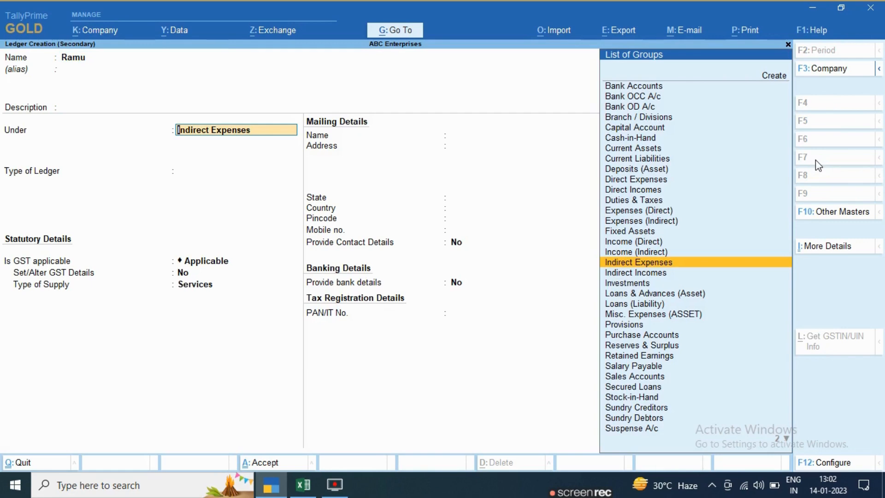
text(Cu)
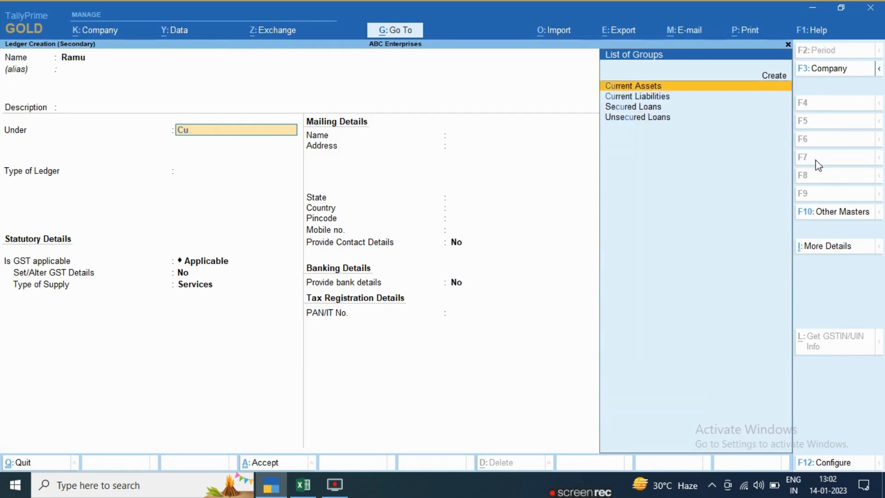
key(Down)
key(Return)
key(Return)
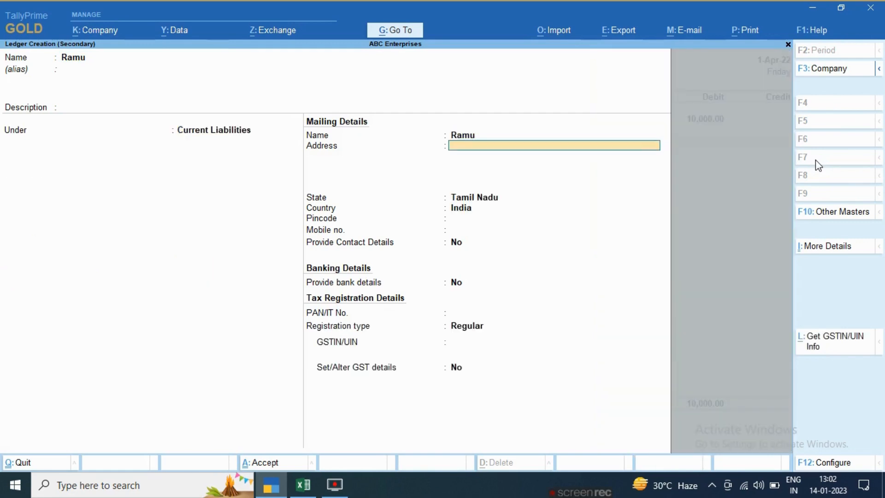
key(Return)
key(Return)
key(Return)
key(ctrl)
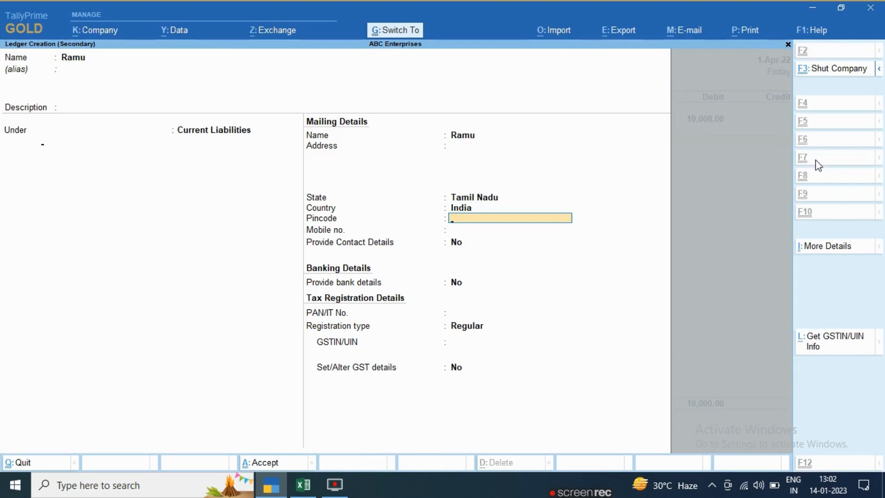
key(ctrl+a)
- Change the second journal line to credit and credit the employee's ledger with 10,000
key(BackSpace)
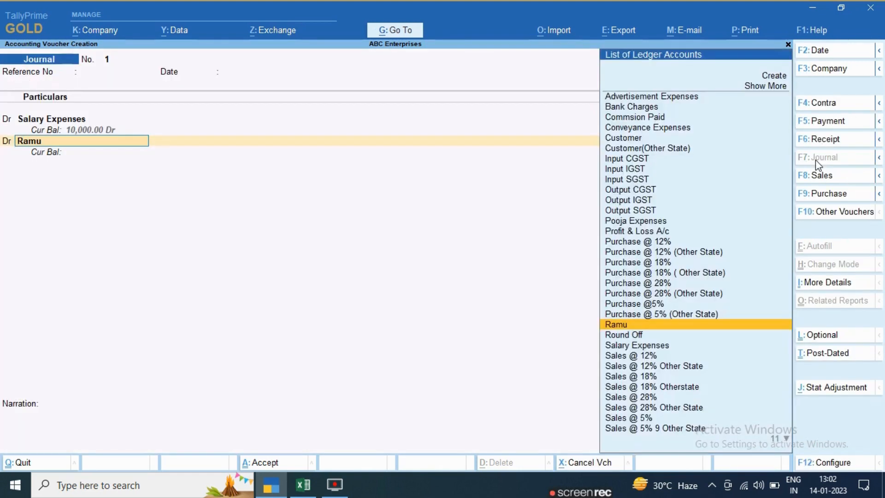
key(BackSpace)
text(cr)
key(Return)
key(Return)
key(Return)
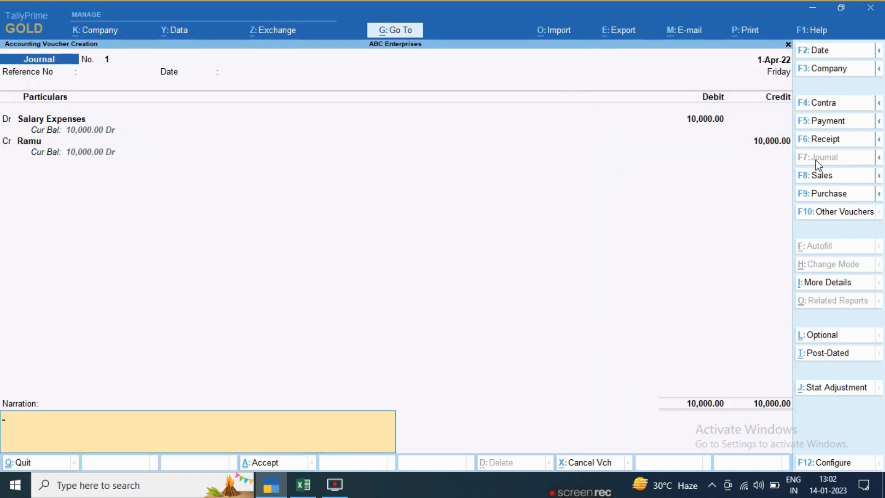
- Add the narration "being salary for the month of Apr-22" and save the journal voucher
text(being sa)
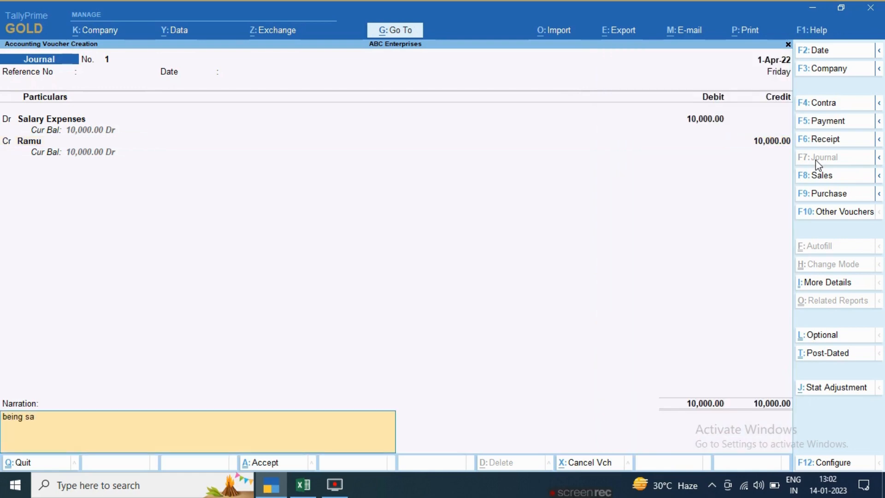
text(lary for t)
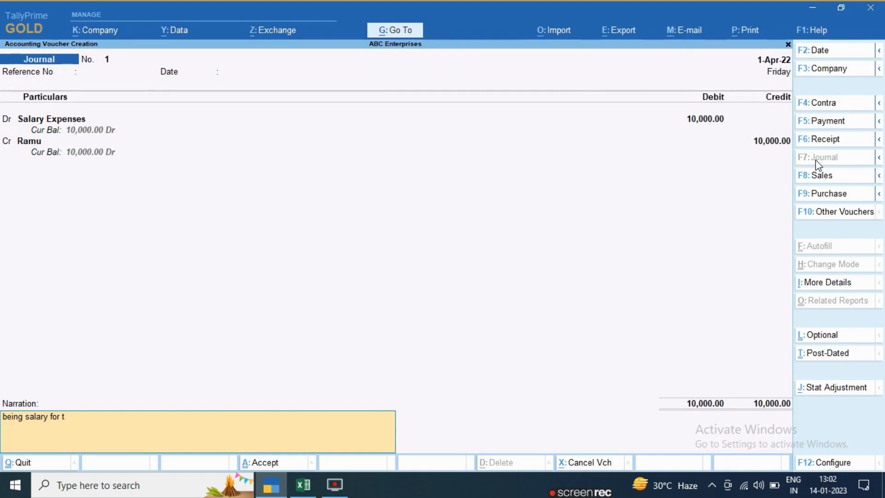
text(he month of Apr)
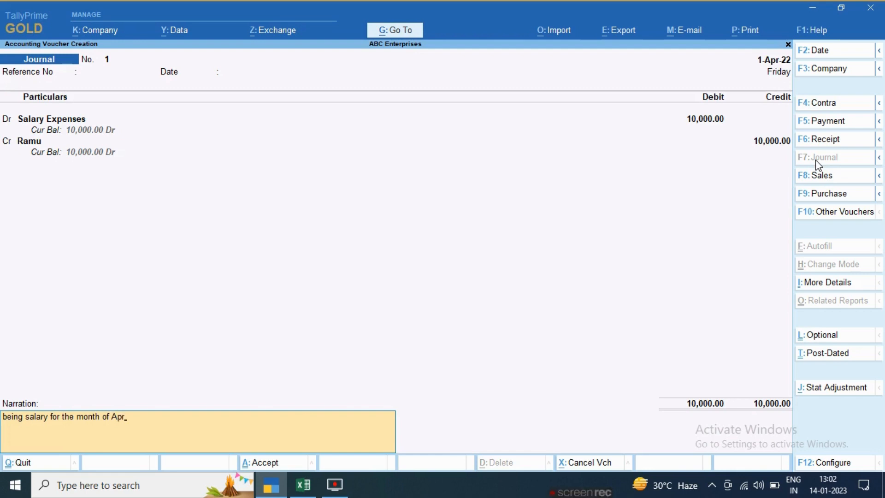
text(-22)
key(Return)
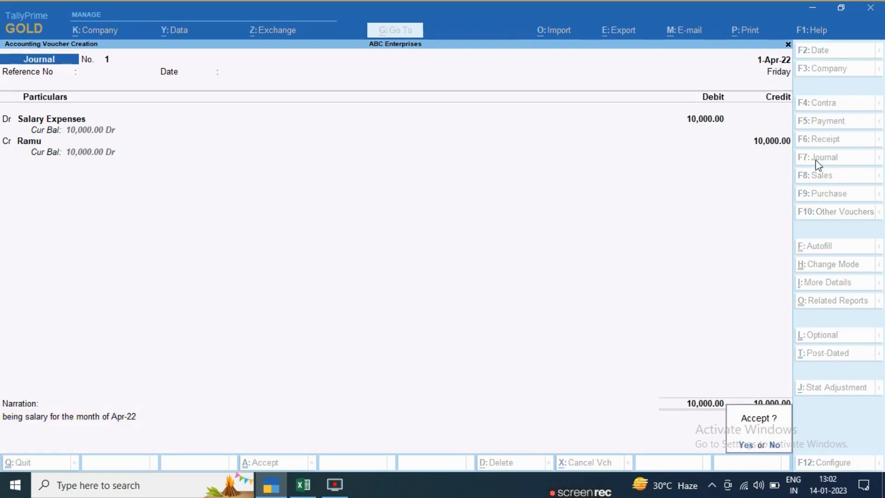
key(Return)
- Leave journal voucher entry and open the Profit & Loss A/c report
key(Escape)
key(Down)
key(Down)
key(Down)
key(Down)
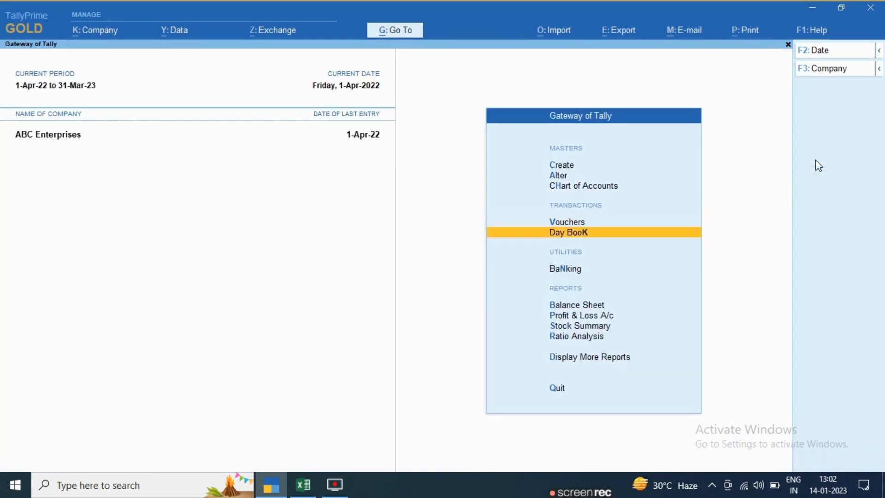
key(Return)
- Examine the Salary Expenses line under Indirect Expenses in the detailed Profit & Loss A/c, and close the report
key(Down)
key(Down)
key(Down)
key(Down)
key(Down)
key(Down)
key(Down)
key(Down)
key(Down)
key(Down)
key(Down)
key(Down)
key(Down)
key(Down)
key(Down)
key(Down)
key(Down)
key(Down)
key(Down)
key(Down)
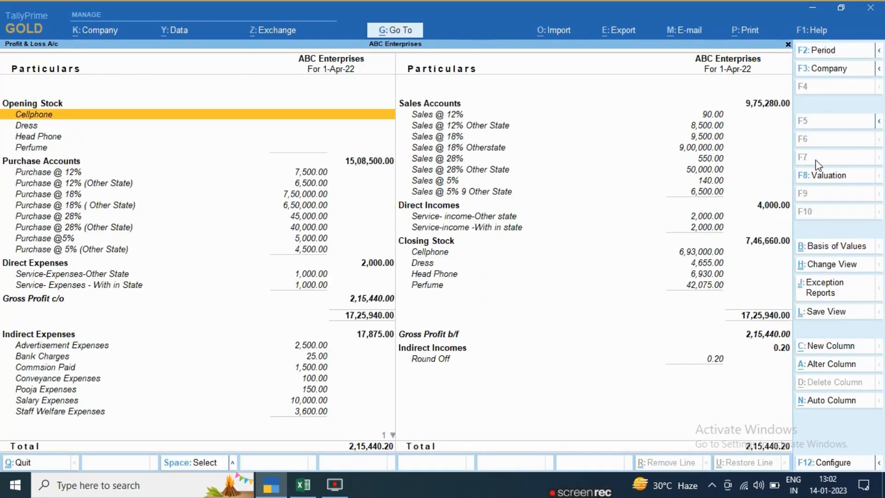
key(Down)
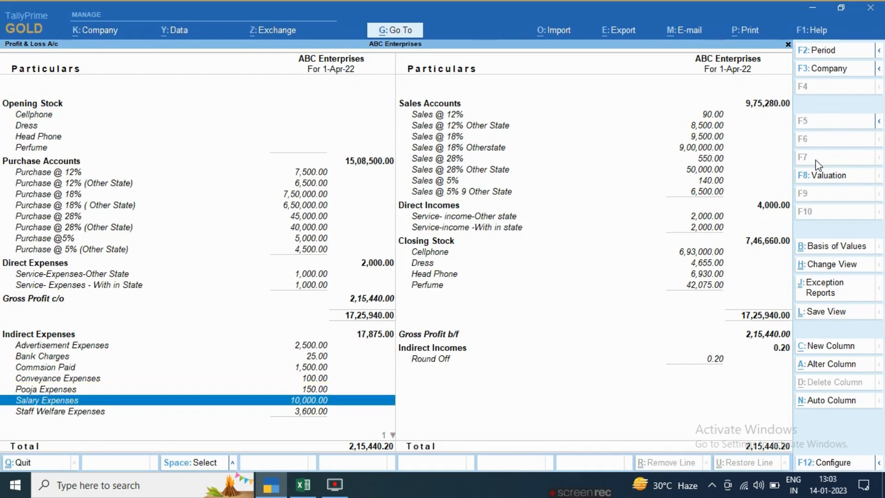
key(Escape)
- Open the Balance Sheet, check the employee's ledger under Current Liabilities, and close the report
key(Up)
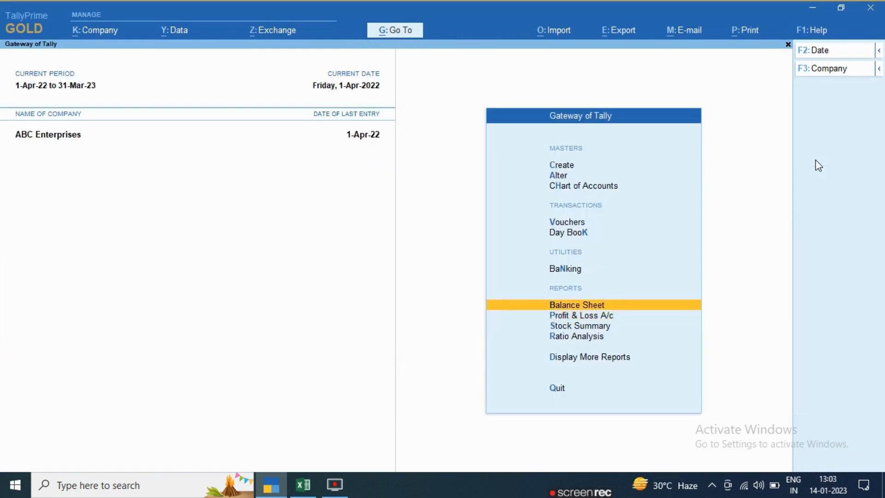
key(Return)
key(Down)
key(Down)
key(Down)
key(Down)
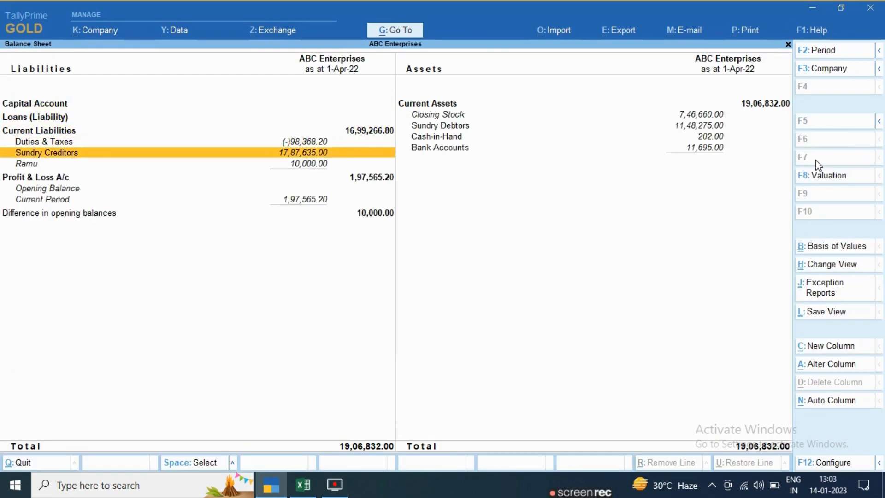
key(Down)
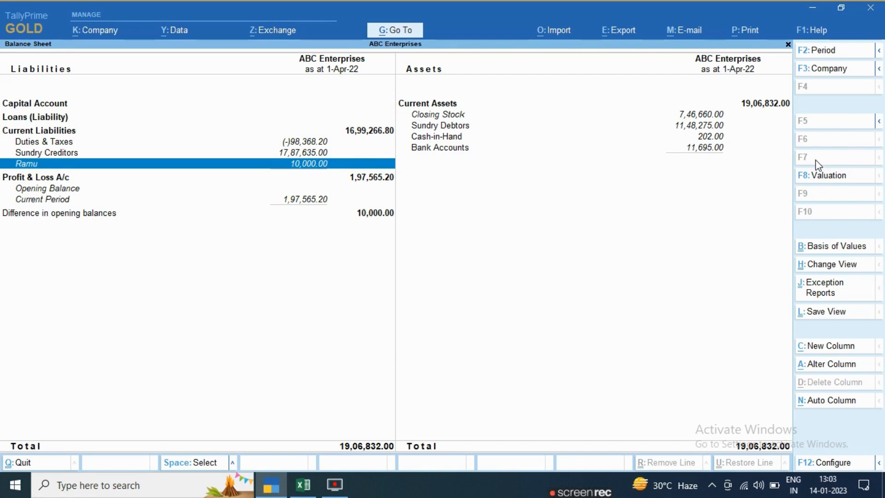
key(Escape)
- Reopen the Profit & Loss A/c in detailed view and go through its ledger lines down to Nett Profit
key(Down)
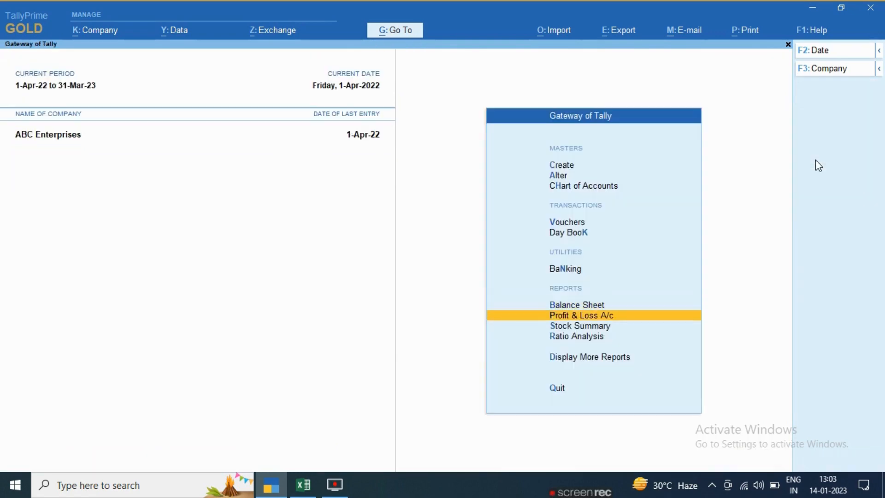
key(Return)
key(alt+F5)
key(Down)
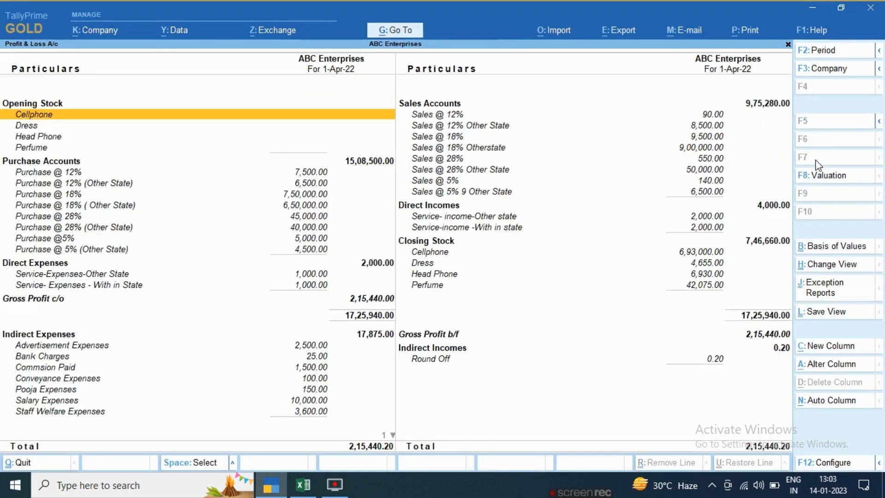
key(Down)
key(Down)
key(Down)
key(Down)
key(Down)
key(Down)
key(Down)
key(Down)
key(Down)
key(Down)
key(Down)
key(Down)
key(Down)
key(Down)
key(Down)
key(Down)
key(Down)
key(Down)
key(Down)
key(Down)
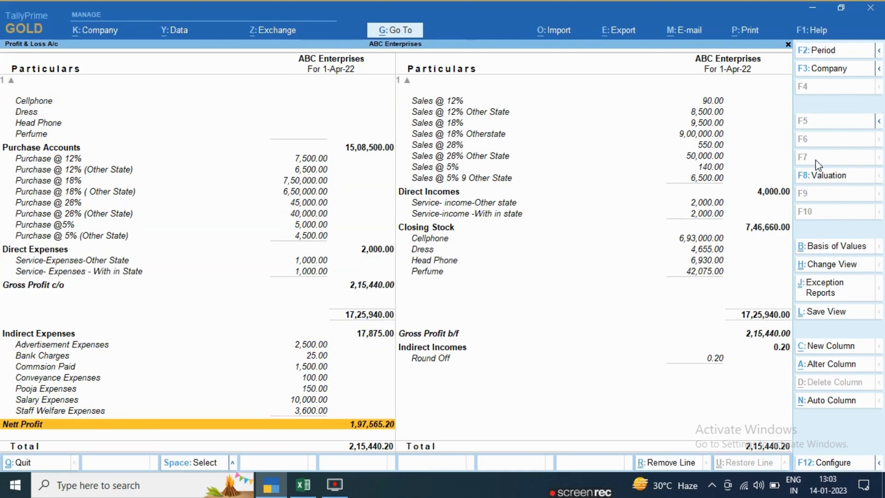
- Switch to Excel, check the FD interest income and Commsion Received entries in the Income list, and return to TallyPrime
key(Right)
key(alt+Tab)
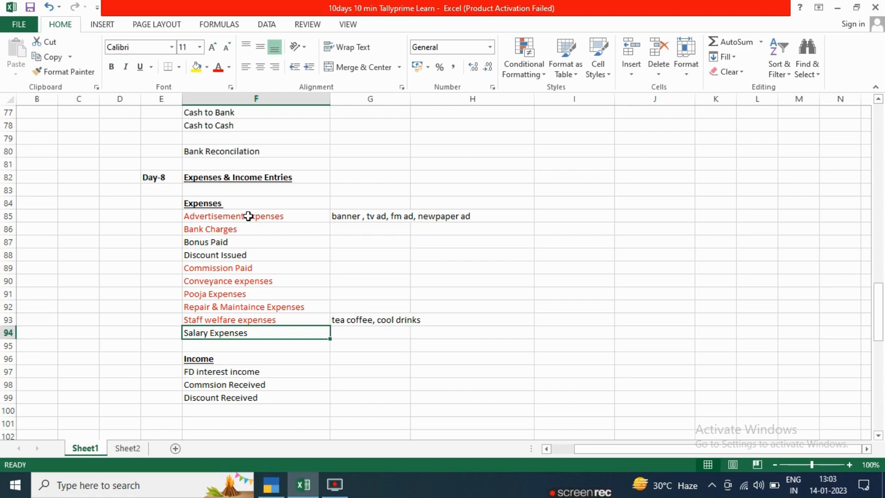
click(229, 373)
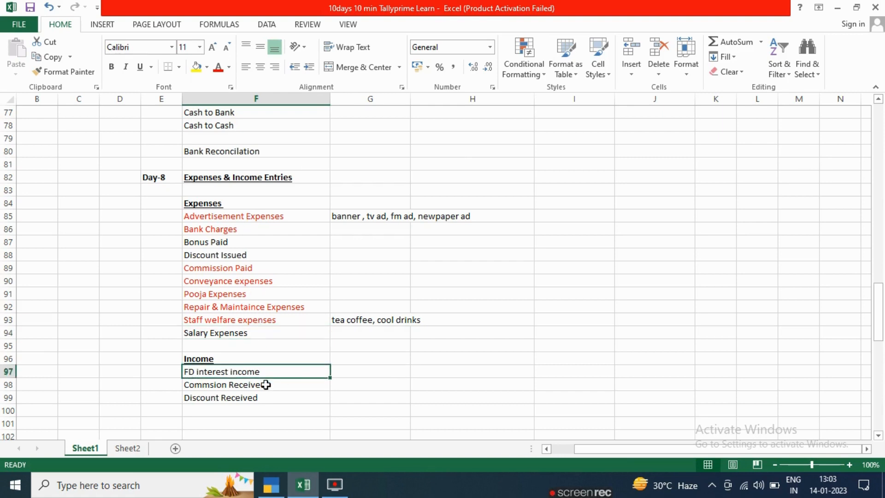
click(310, 386)
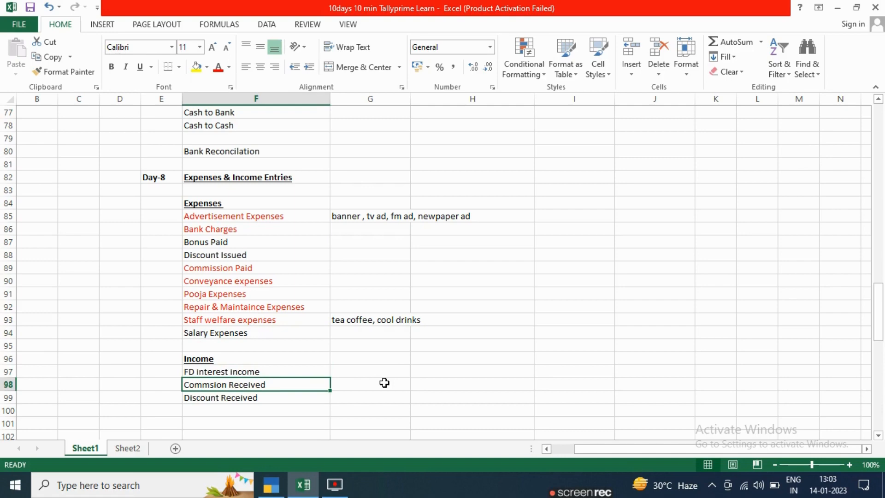
key(alt+Tab)
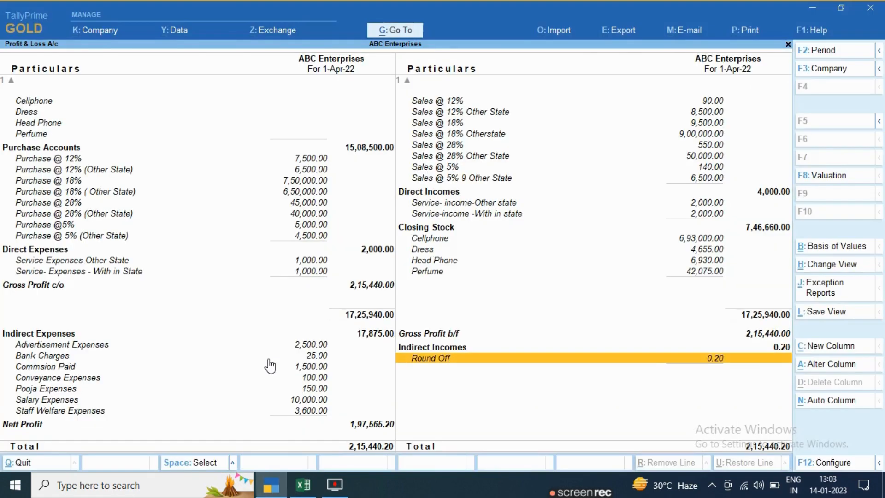
key(alt+Tab)
click(282, 489)
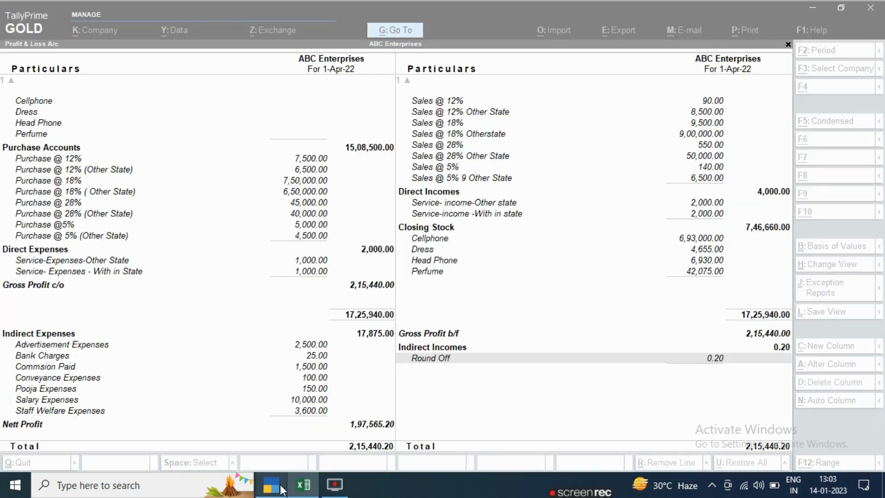
- Close the Profit & Loss A/c and start a receipt voucher with HDFC Bank as the account
key(Escape)
key(Up)
key(Up)
key(Up)
key(Up)
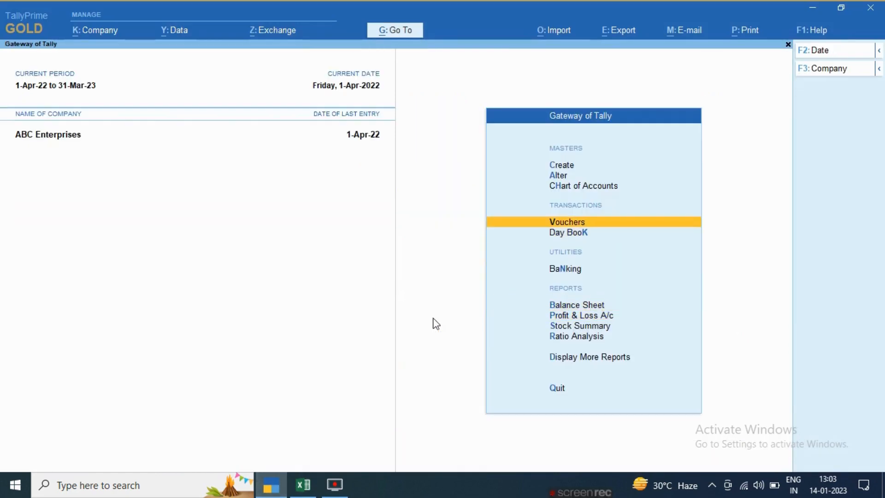
key(Return)
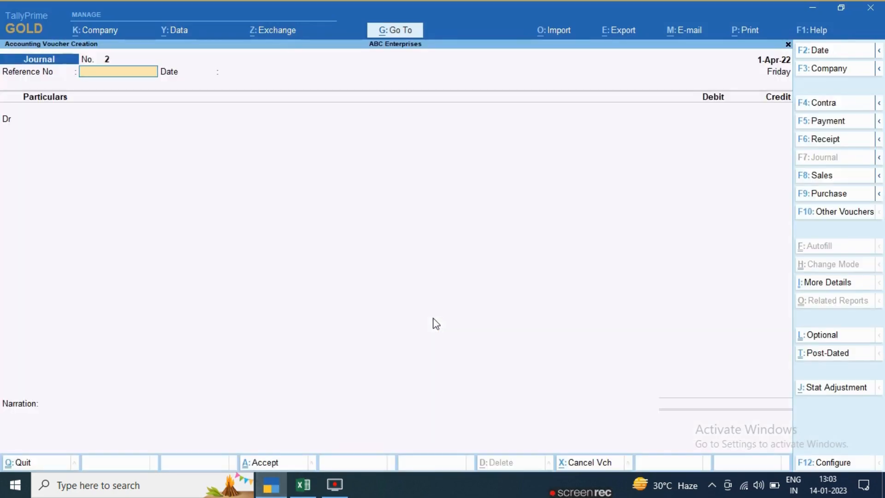
key(F6)
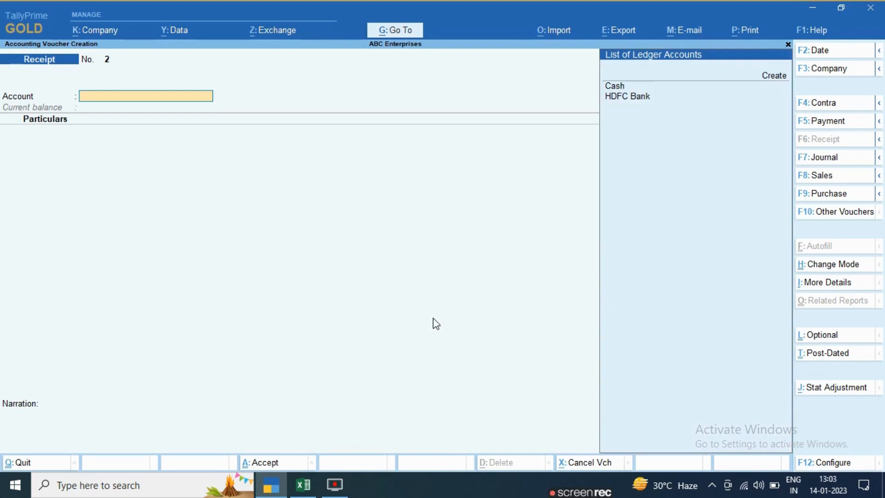
key(Return)
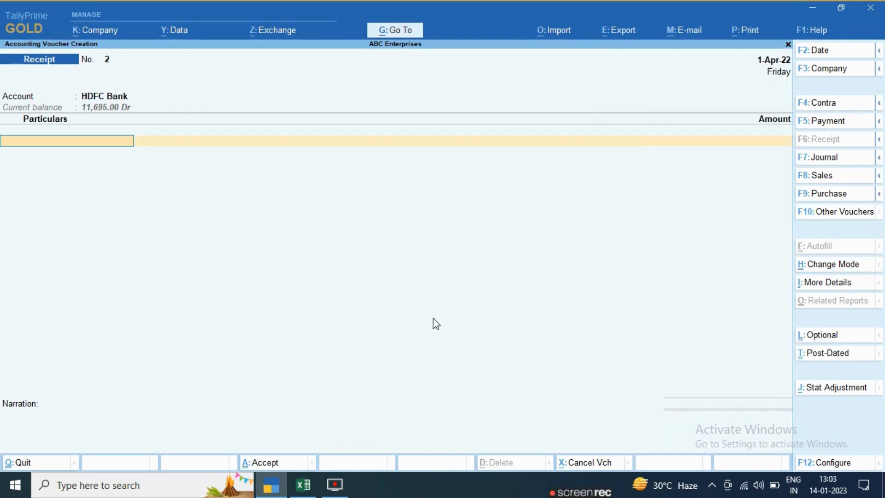
- Start a new ledger from the receipt voucher's particulars and name it Commsion Rceived
key(alt+c)
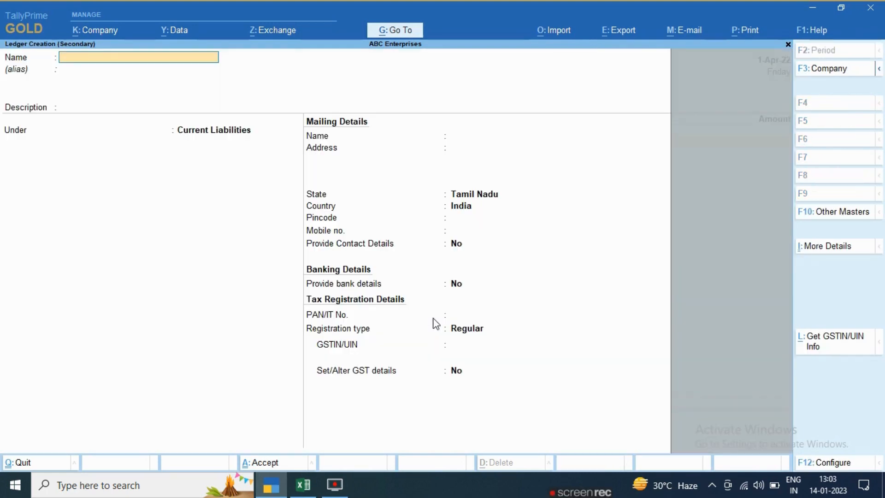
text(Comms)
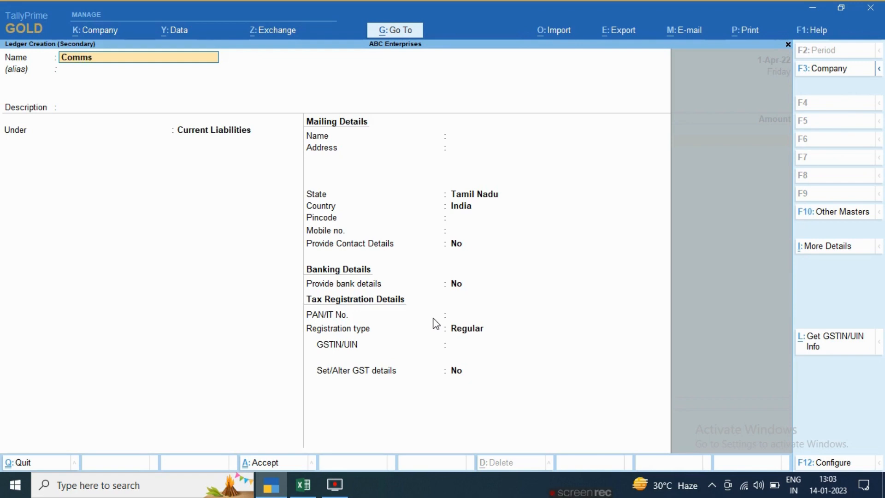
text(ion Rc)
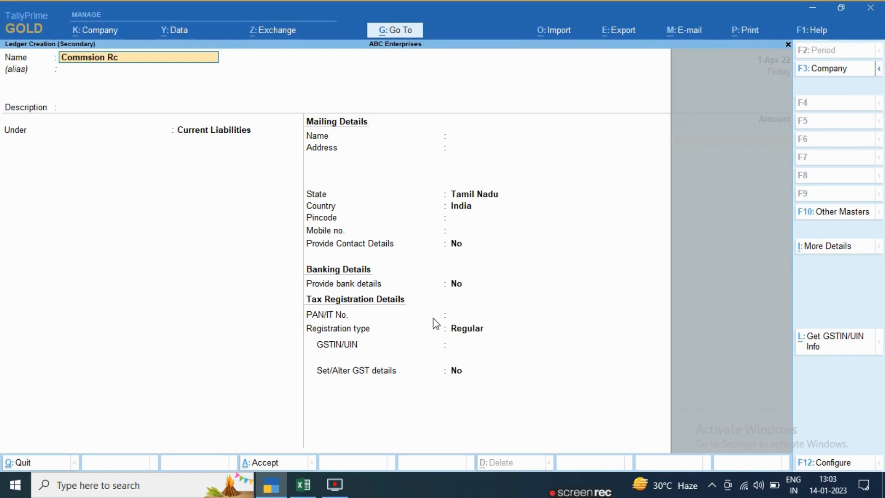
text(eived)
key(Return)
key(Return)
key(Return)
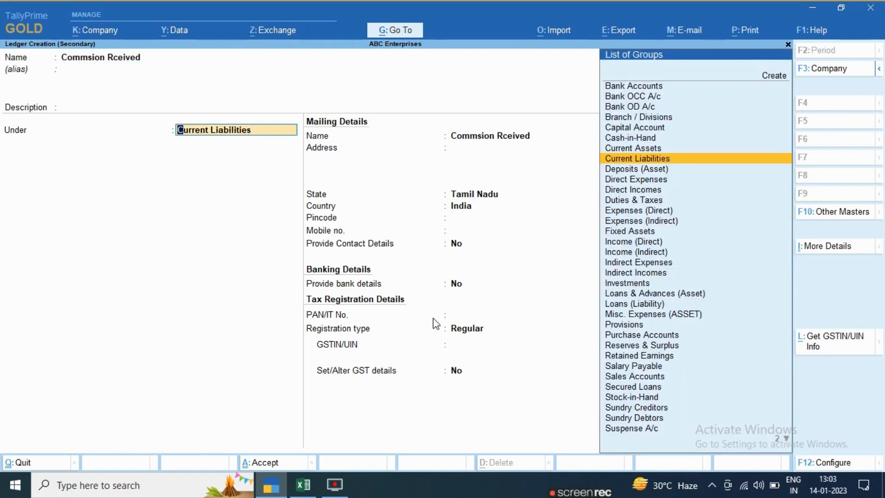
- Group the new ledger under Indirect Incomes, set GST to Not Applicable, and save it
text(In)
key(Down)
key(Down)
key(Down)
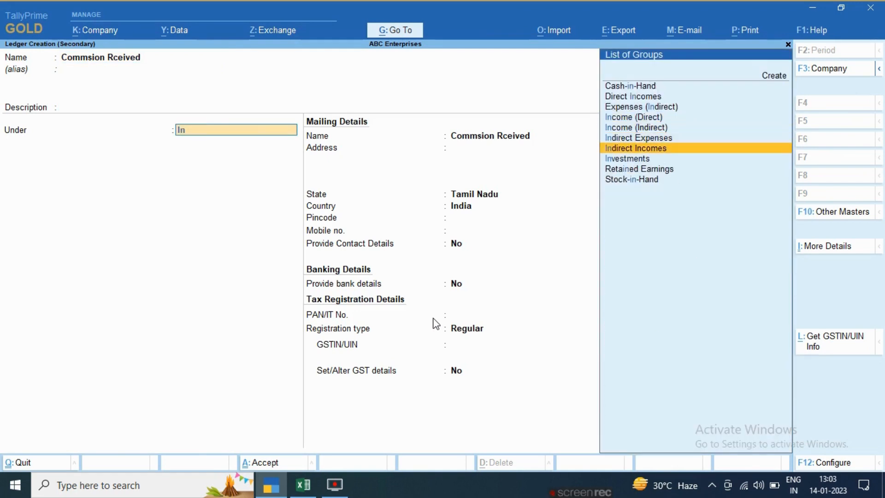
key(Return)
key(Return)
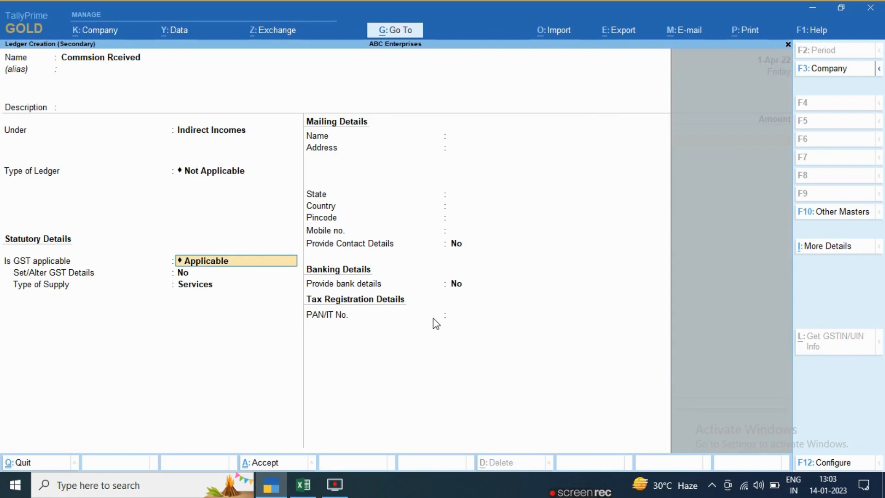
key(BackSpace)
key(Down)
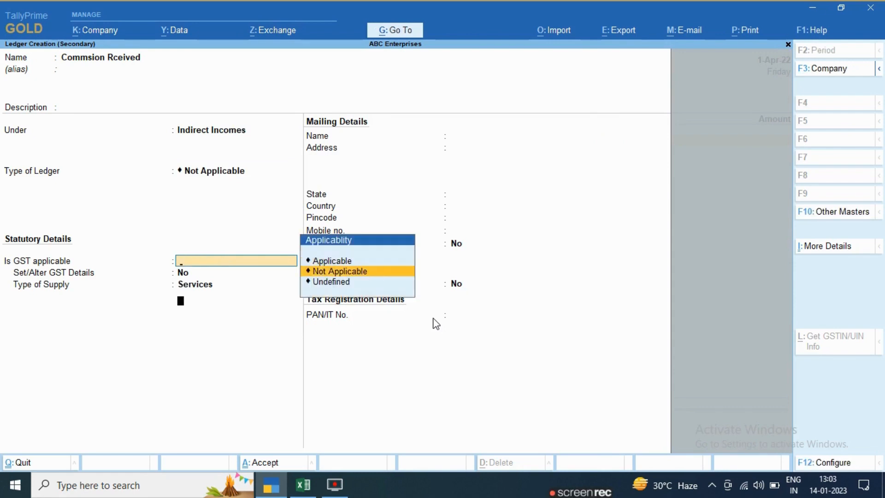
key(Return)
key(ctrl+a)
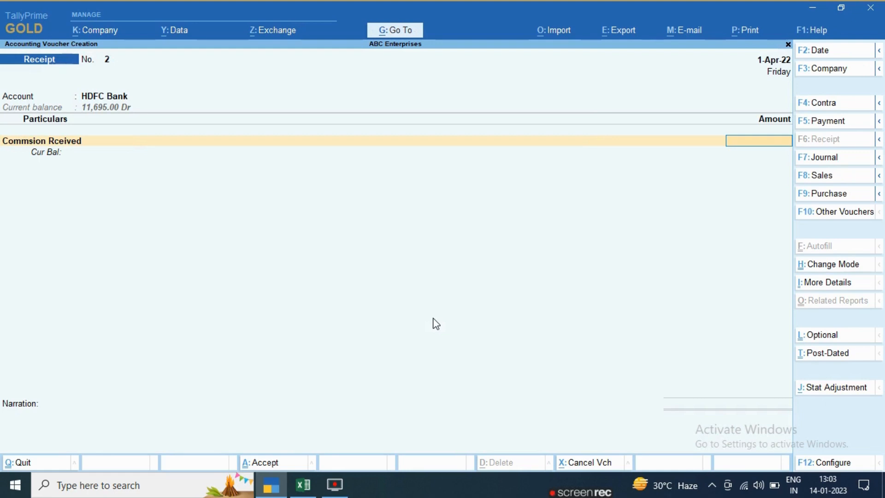
- Enter 6500 as the receipt amount, add the narration "being commsion received particular product", and accept the voucher
text(6500)
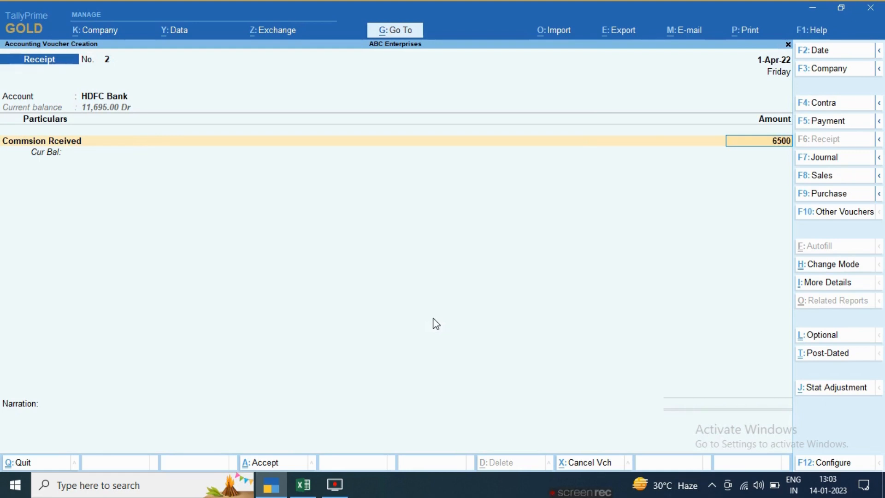
key(Return)
key(Return)
text(being commsion r)
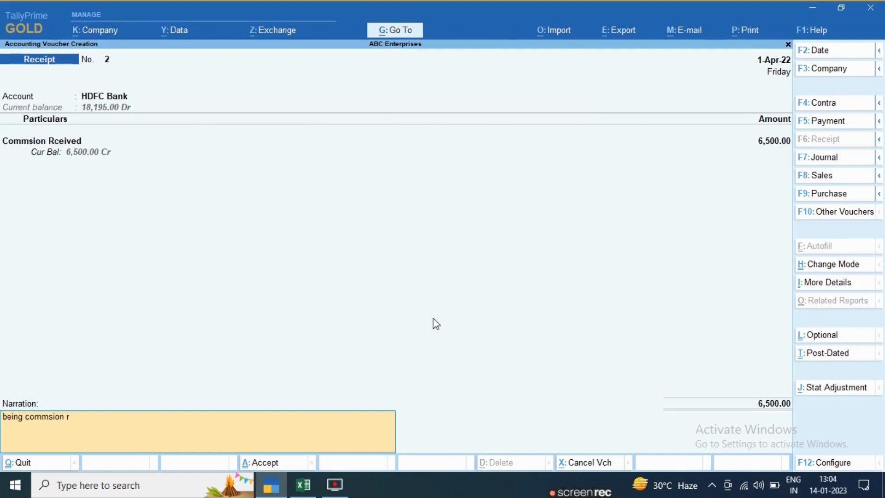
text(eceived pa)
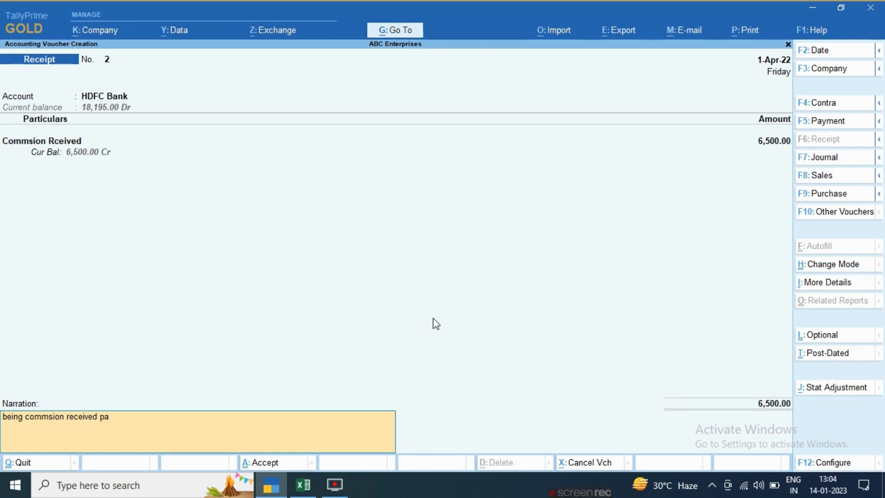
text(rticular pr)
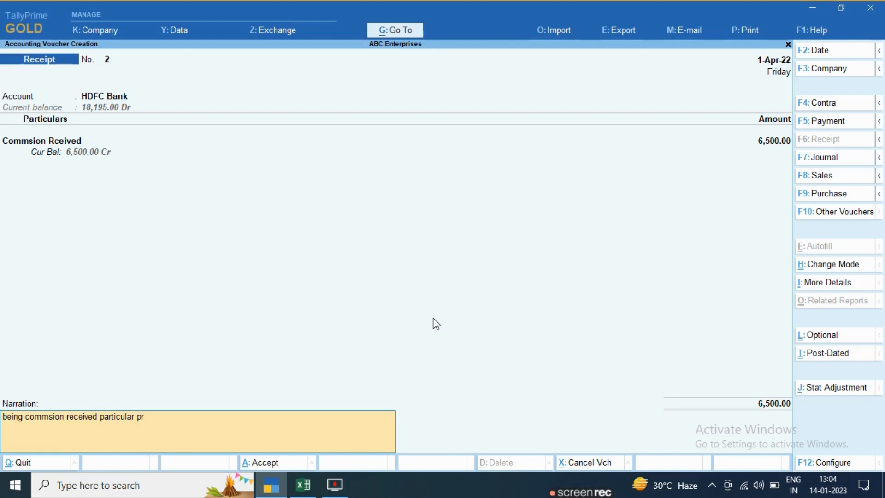
text(oduct)
key(Return)
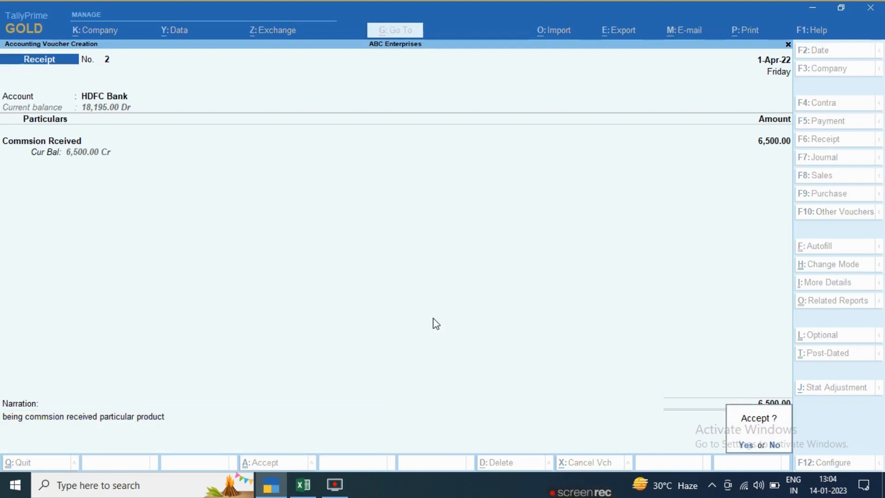
key(Return)
- Leave voucher entry, open the Profit & Loss A/c in detailed view, and select the Commsion Rceived line under Indirect Incomes
key(Escape)
key(Down)
key(Down)
key(Down)
key(Down)
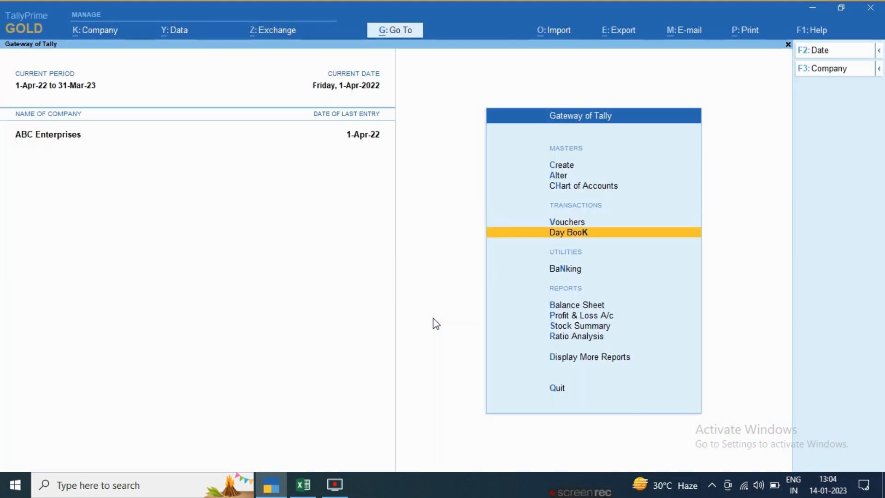
key(Return)
key(alt+f5)
key(Right)
key(Down)
key(Down)
key(Down)
key(Down)
key(Down)
key(Down)
key(Down)
key(Down)
key(Down)
key(Down)
key(Down)
key(Down)
key(Down)
key(Down)
key(Down)
key(Down)
key(Down)
key(Down)
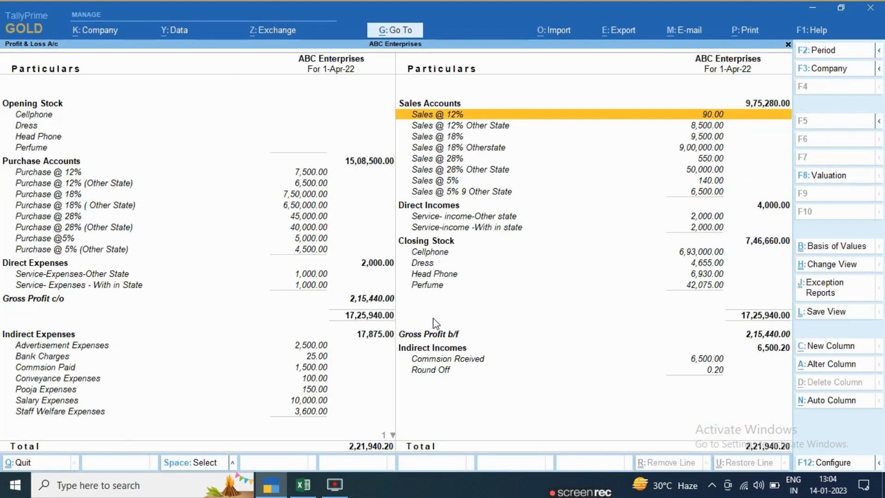
key(Down)
key(Return)
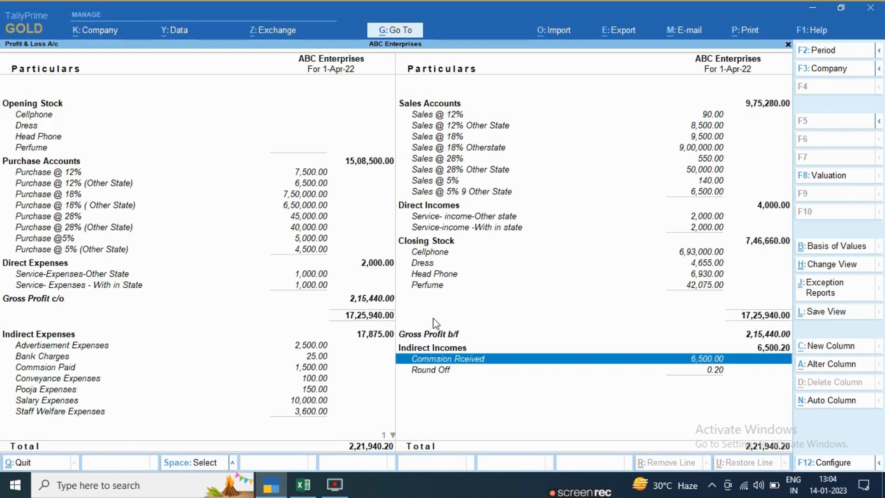
- Go through the purchase and expense lines of the Profit & Loss A/c, and return to the Commsion Rceived line
key(Left)
key(Up)
key(Up)
key(Up)
key(Up)
key(Up)
key(Up)
key(Up)
key(Up)
key(Up)
key(Up)
key(Up)
key(Up)
key(Up)
key(Up)
key(Up)
key(Up)
key(Up)
key(Up)
key(Up)
key(Up)
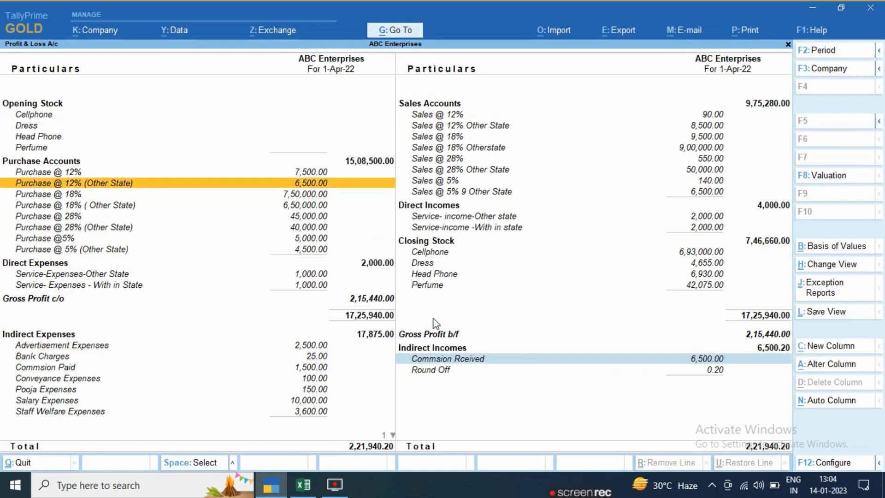
key(Down)
key(Down)
key(Down)
key(Down)
key(Down)
key(Down)
key(Down)
key(Down)
key(Down)
key(Down)
key(Down)
key(Down)
key(Down)
key(Down)
key(Down)
key(Down)
key(Down)
key(Down)
key(Down)
key(Down)
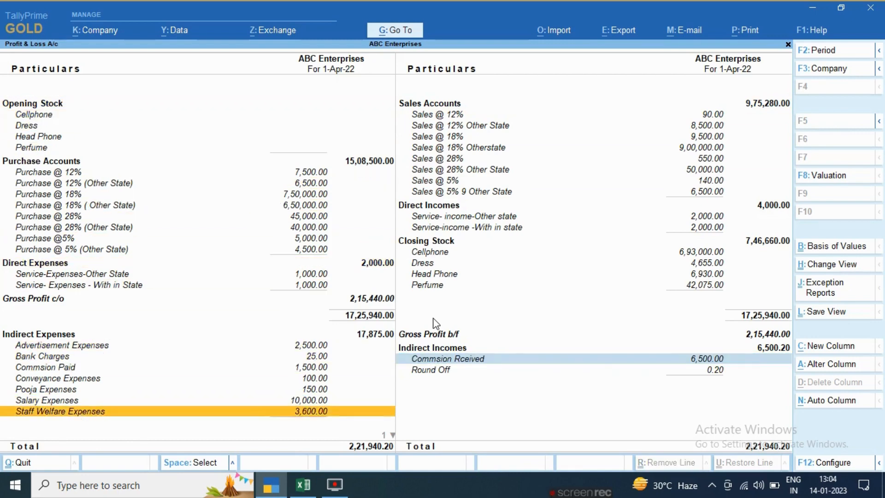
key(Right)
key(Up)
key(Up)
key(Down)
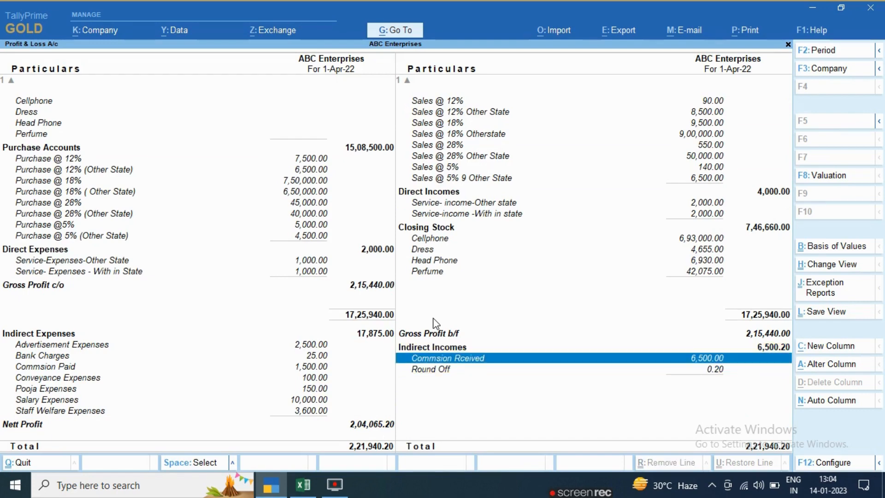
- Compare Excel's income and expense list, including FD interest income, with the Indirect Expenses lines of the Profit & Loss A/c in TallyPrime
key(alt+Tab)
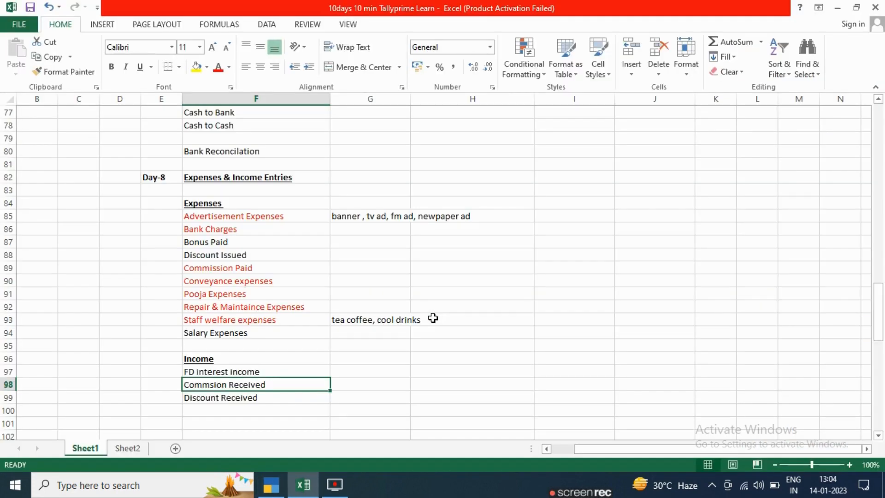
key(Up)
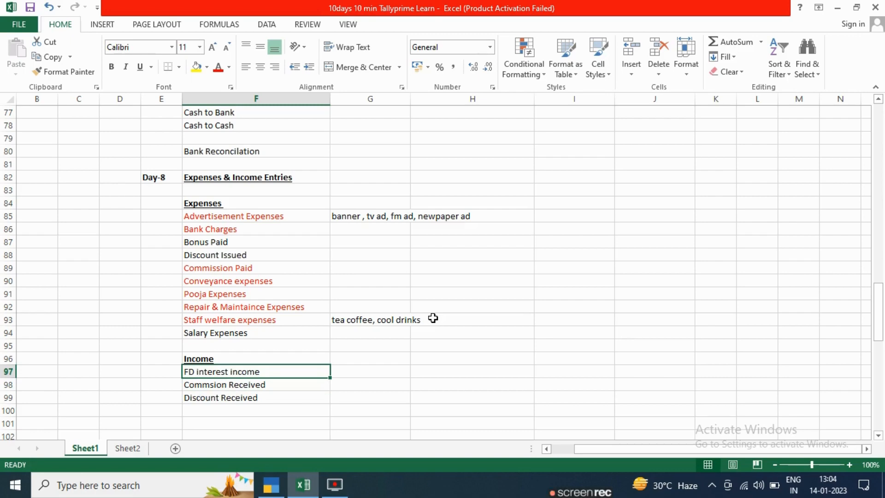
key(alt+Tab)
key(Left)
key(Down)
key(Down)
key(Down)
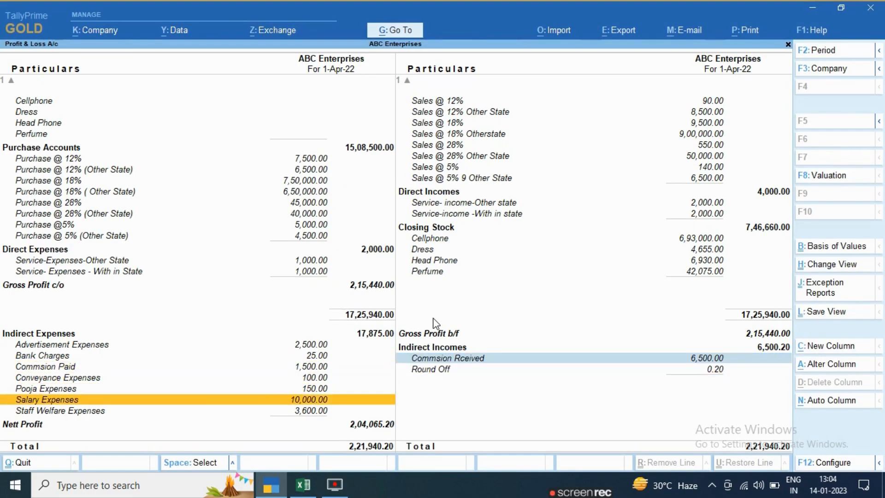
key(alt+Tab)
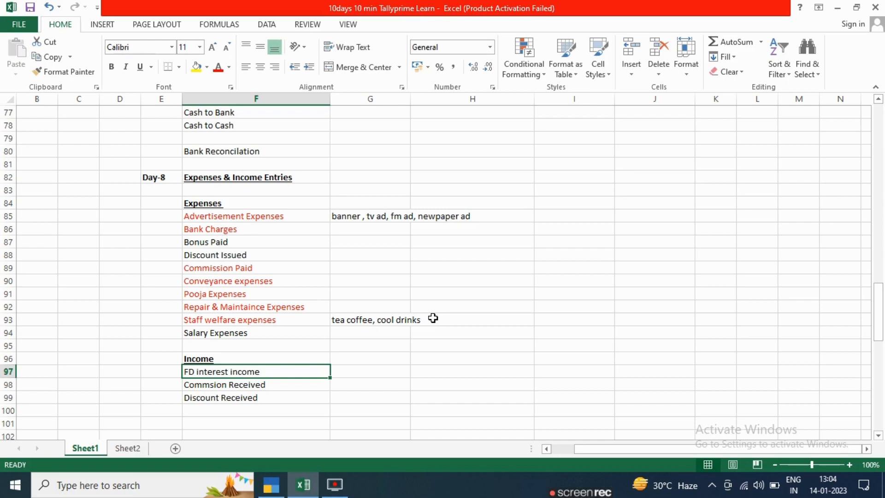
key(alt+Tab)
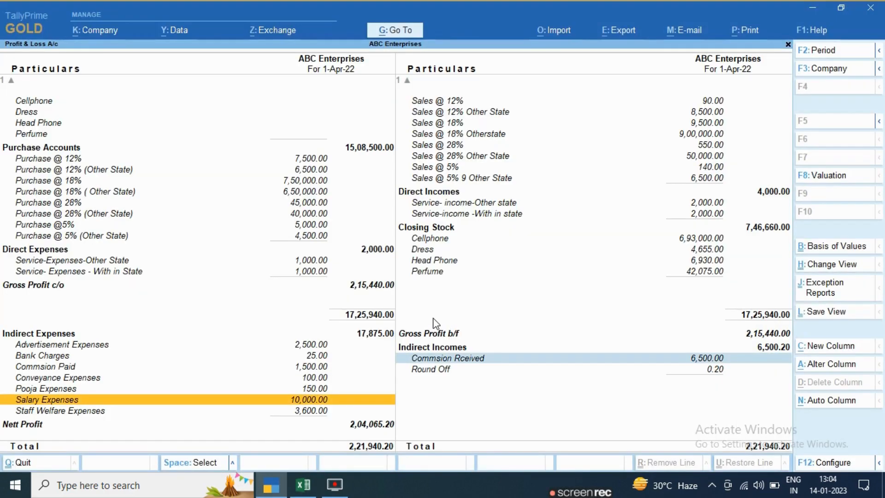